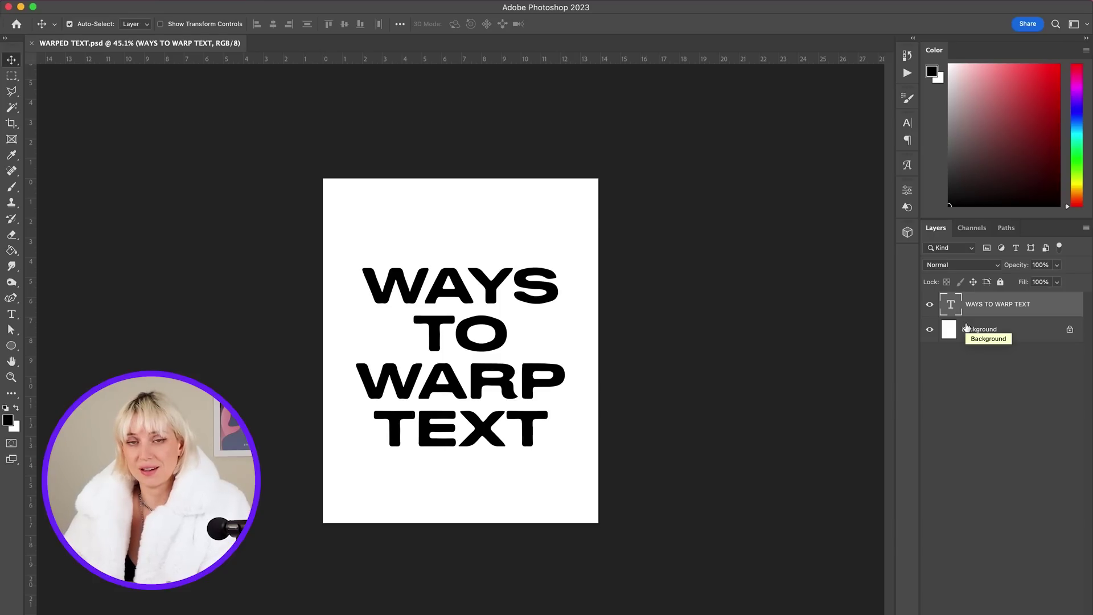
- Convert the text layer to a smart object and open it in Liquify
right_click(1052, 308)
click(1013, 194)
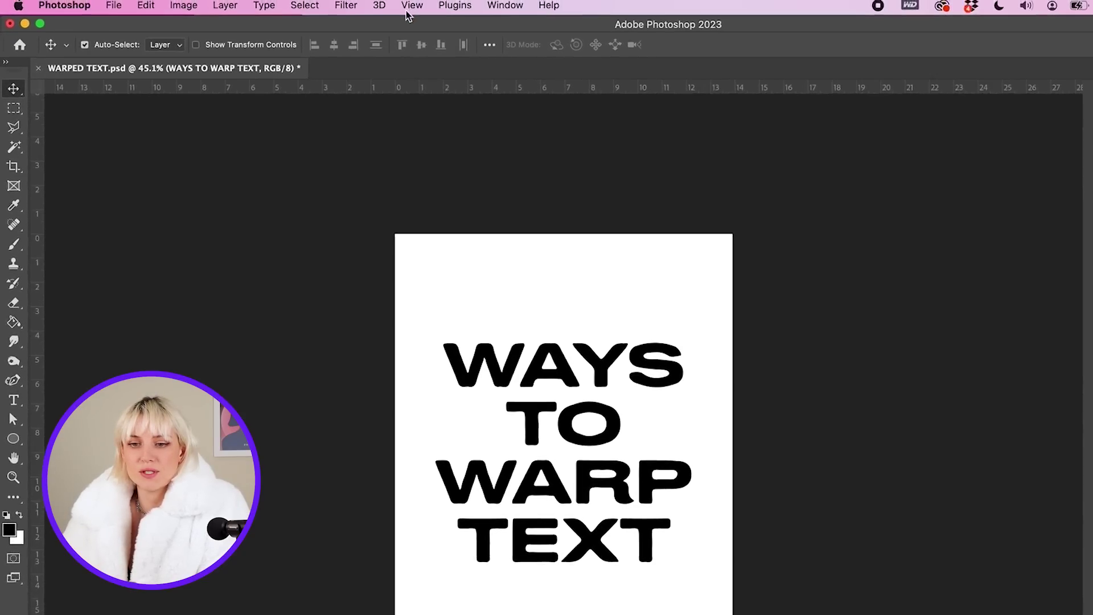
click(365, 10)
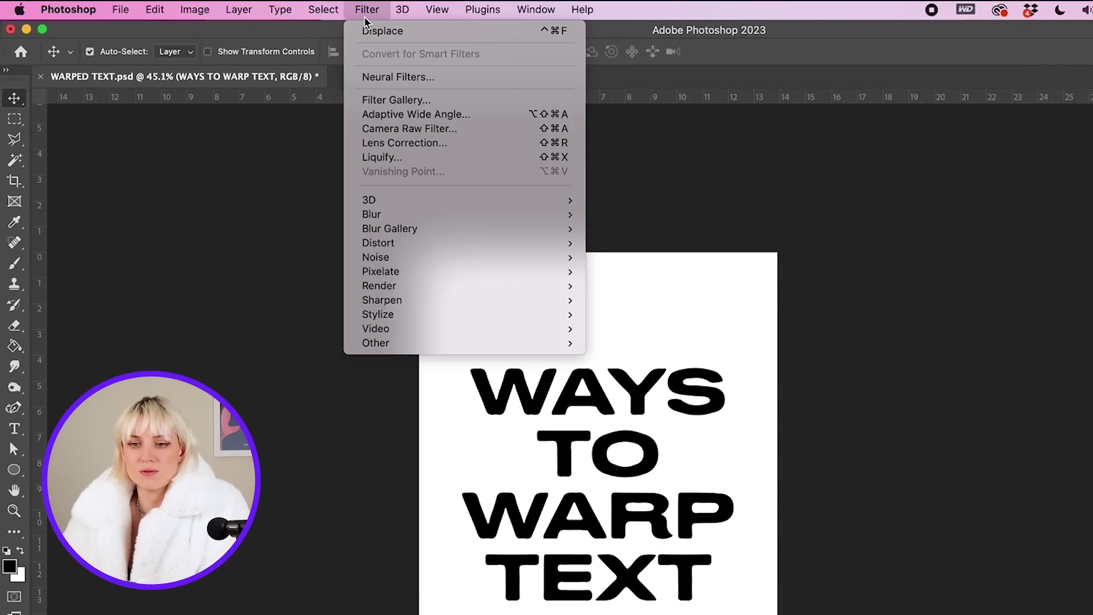
click(387, 158)
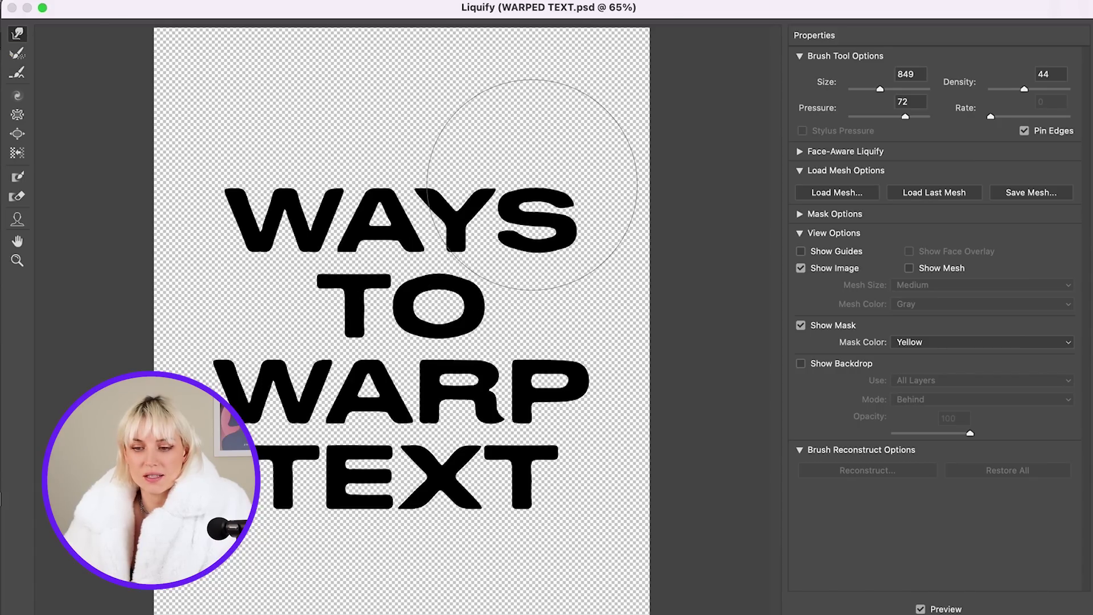
- Smear WAYS, TO, WARP and TEXT diagonally as a test, then restore all
mouse_move(532, 134)
mouse_down()
mouse_move(317, 415)
mouse_move(268, 456)
mouse_move(549, 463)
mouse_move(513, 376)
mouse_move(410, 353)
mouse_up()
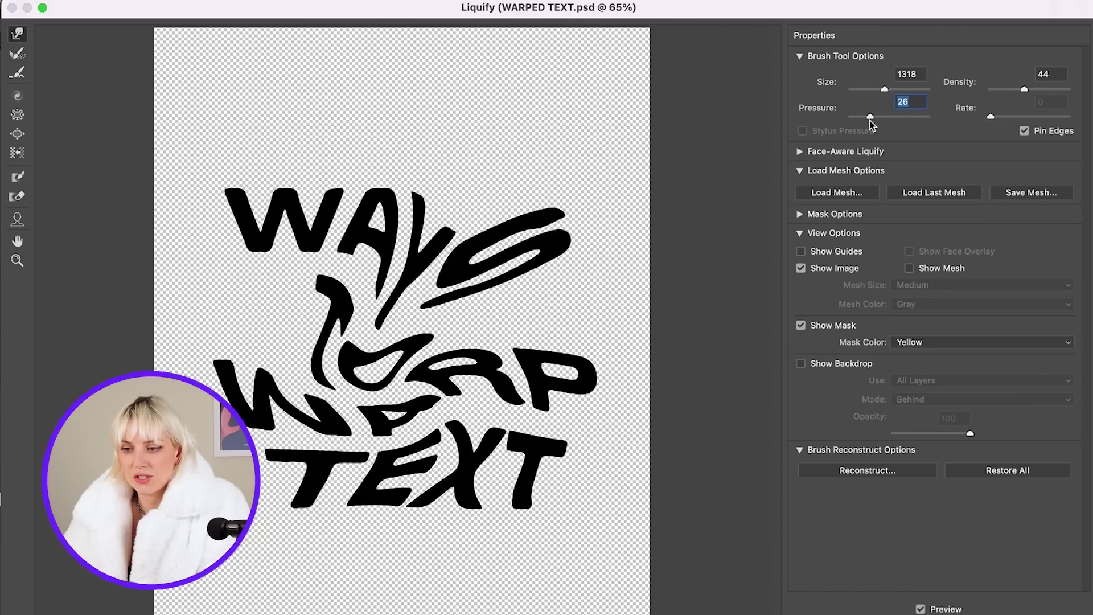
mouse_move(484, 171)
mouse_down()
mouse_move(366, 281)
mouse_move(366, 390)
mouse_move(427, 256)
mouse_move(285, 563)
mouse_move(524, 74)
mouse_move(342, 444)
mouse_up()
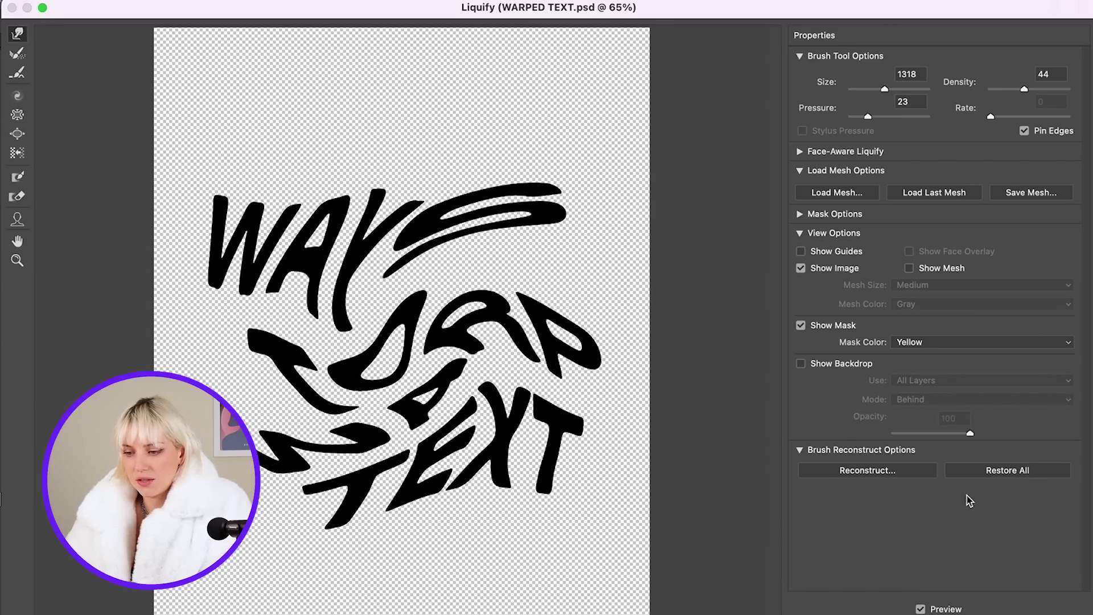
click(995, 470)
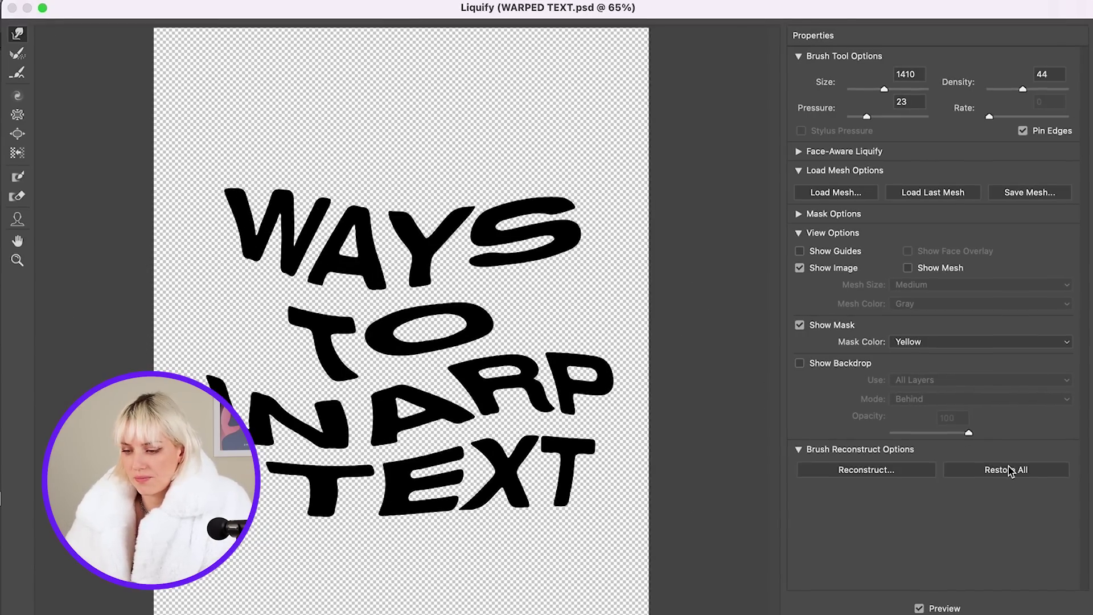
- Warp all four words at pressure 52, then partly reconstruct the warped WAYS
click(991, 469)
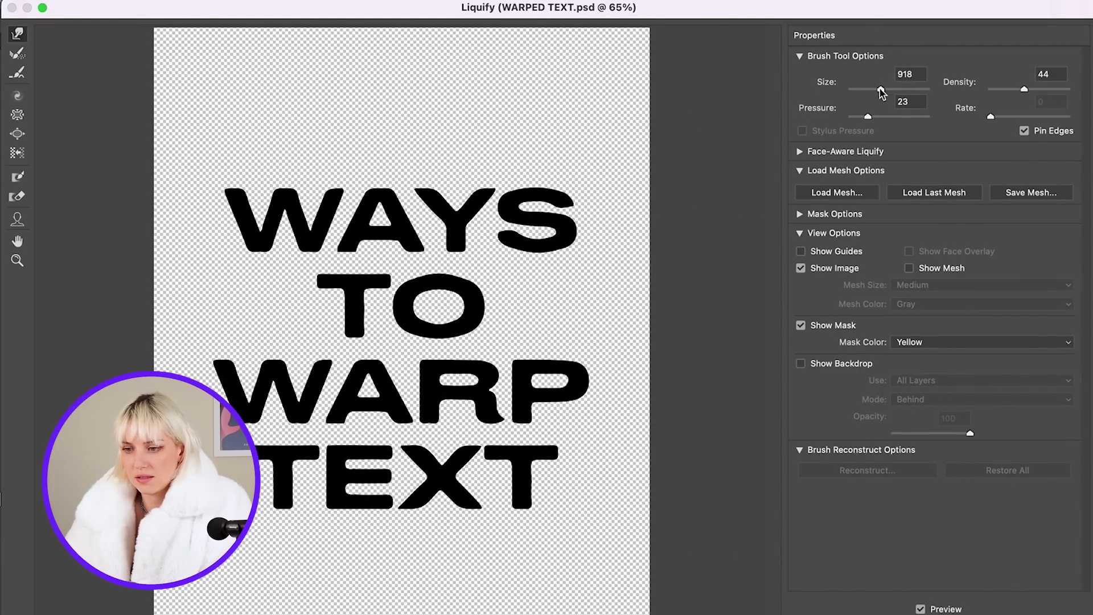
click(892, 117)
mouse_move(635, 110)
mouse_down()
mouse_move(268, 549)
mouse_move(220, 305)
mouse_move(336, 179)
mouse_move(464, 244)
mouse_move(549, 464)
mouse_move(666, 495)
mouse_move(245, 319)
mouse_move(376, 256)
mouse_move(330, 507)
mouse_up()
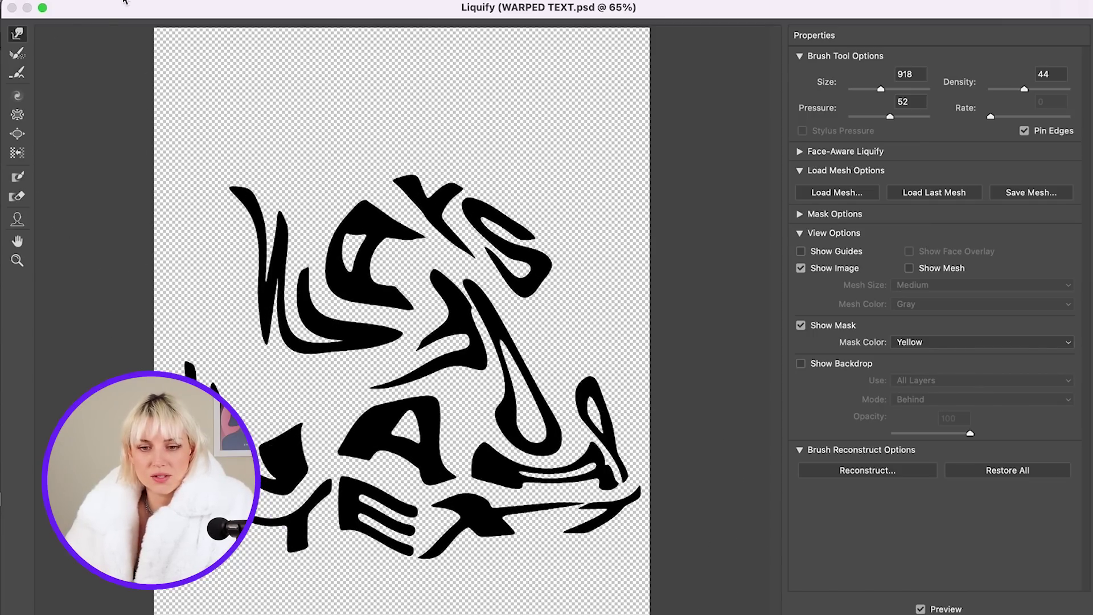
click(17, 54)
mouse_move(479, 118)
mouse_down()
mouse_move(409, 239)
mouse_move(315, 358)
mouse_move(331, 382)
mouse_move(297, 404)
mouse_move(330, 501)
mouse_move(501, 419)
mouse_move(513, 472)
mouse_move(495, 398)
mouse_move(424, 353)
mouse_move(549, 387)
mouse_move(595, 489)
mouse_move(534, 444)
mouse_move(319, 546)
mouse_move(319, 330)
mouse_move(279, 239)
mouse_move(421, 307)
mouse_up()
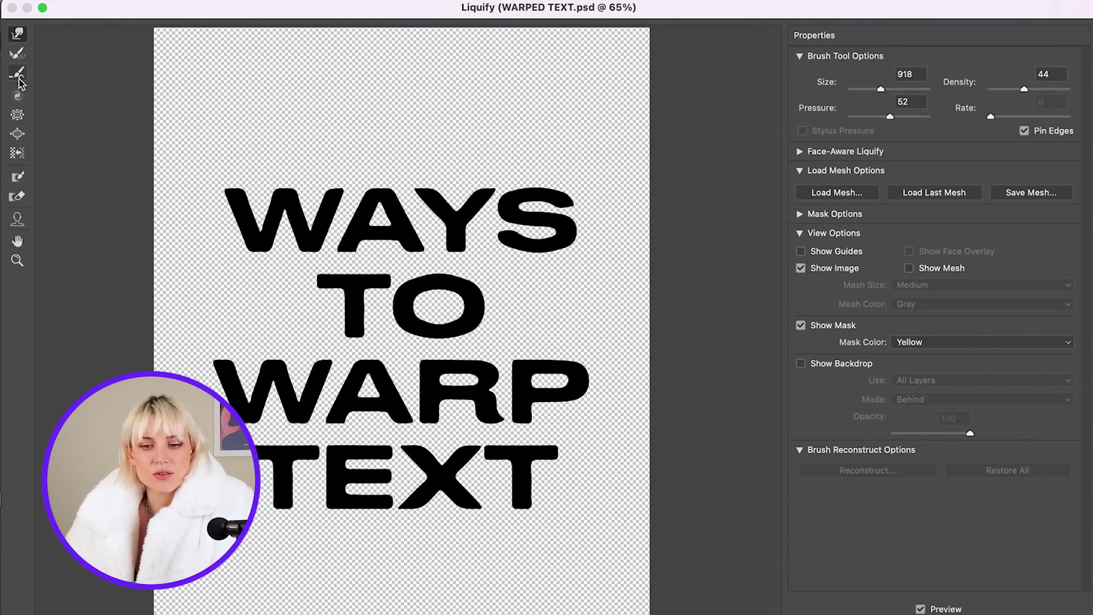
- Push the words into wavy shapes, smooth the TO and WARP strokes, and shrink the brush
mouse_move(500, 110)
mouse_down()
mouse_move(488, 183)
mouse_move(86, 342)
mouse_move(400, 224)
mouse_move(302, 318)
mouse_move(427, 500)
mouse_move(434, 366)
mouse_move(341, 330)
mouse_move(336, 393)
mouse_move(364, 342)
mouse_up()
click(19, 73)
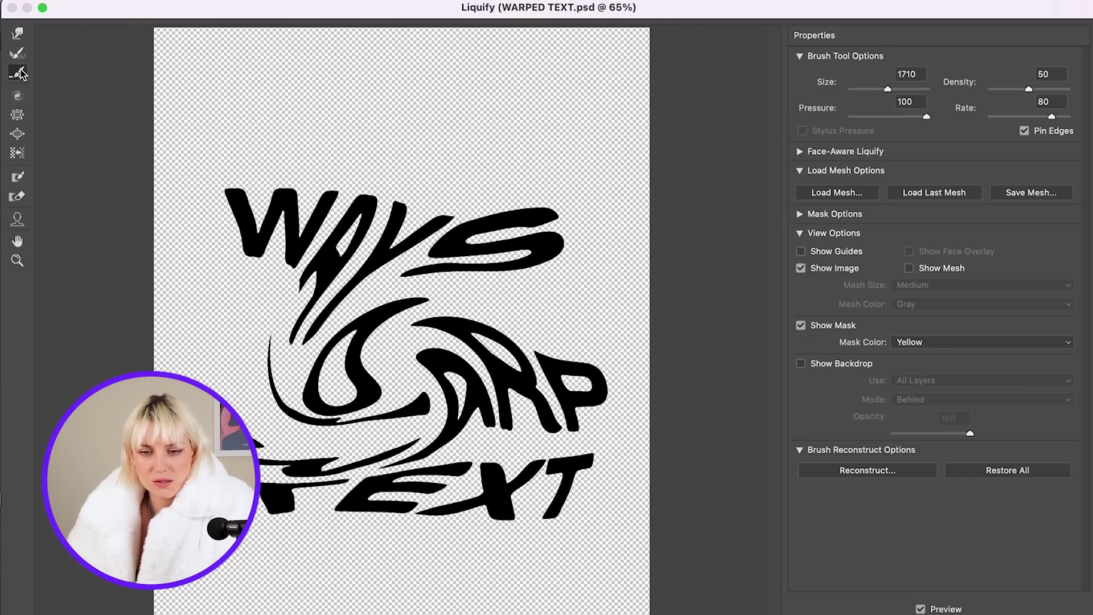
mouse_move(268, 415)
mouse_down()
mouse_move(273, 388)
mouse_move(317, 341)
mouse_move(342, 415)
mouse_move(427, 366)
mouse_move(390, 349)
mouse_move(364, 353)
mouse_move(399, 541)
mouse_move(307, 489)
mouse_move(281, 285)
mouse_move(501, 293)
mouse_up()
key(bracketleft)
key(bracketleft)
key(bracketleft)
key(bracketleft)
key(bracketleft)
key(bracketleft)
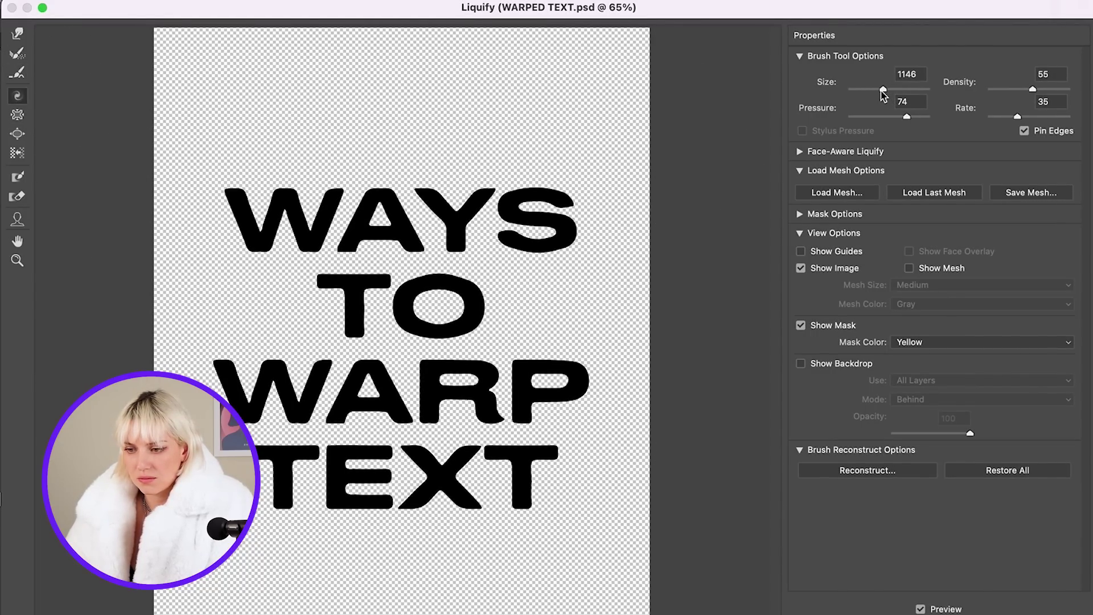
- Twirl and undo, then pinch the lettering with an enlarged Pucker brush before restoring all
mouse_move(405, 370)
mouse_down()
mouse_move(357, 371)
mouse_move(414, 412)
mouse_move(423, 360)
mouse_move(404, 357)
mouse_move(403, 336)
mouse_move(339, 376)
mouse_move(348, 359)
mouse_move(350, 405)
mouse_move(333, 410)
mouse_move(327, 433)
mouse_up()
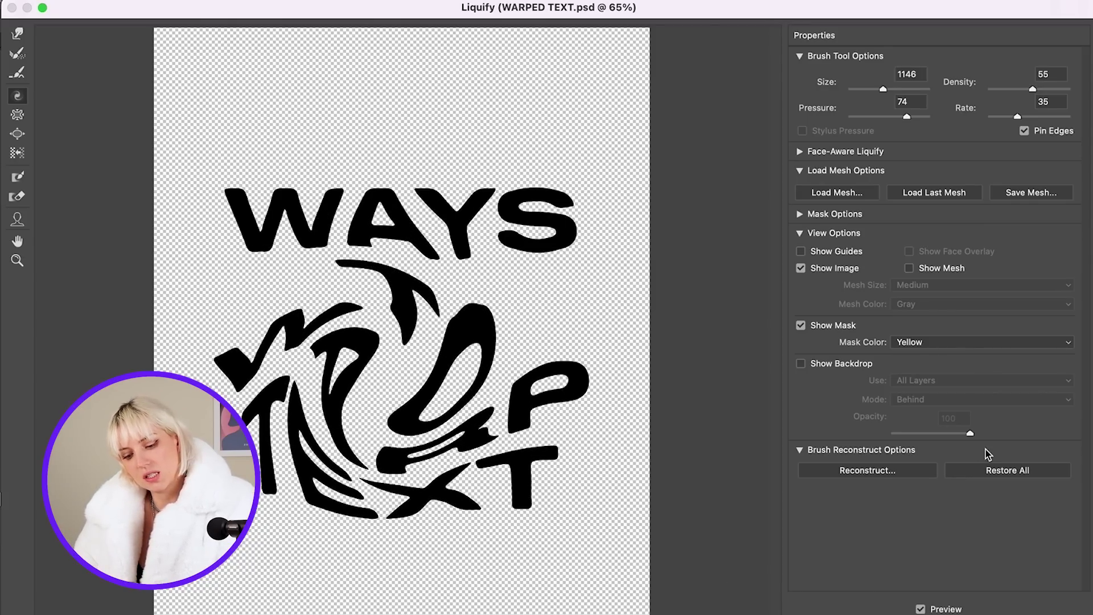
key(super+z)
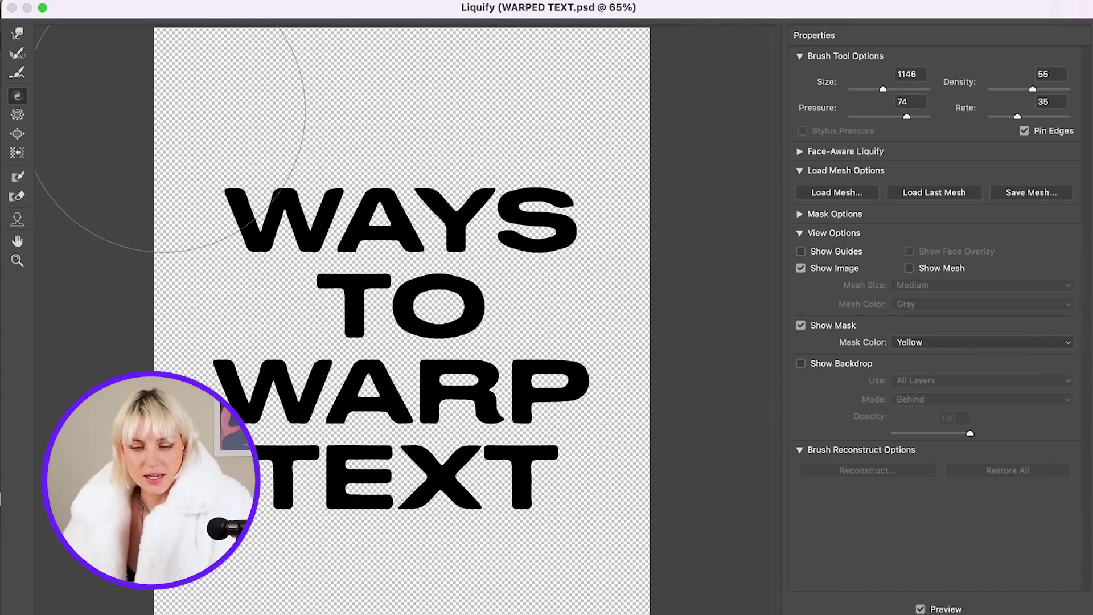
click(18, 116)
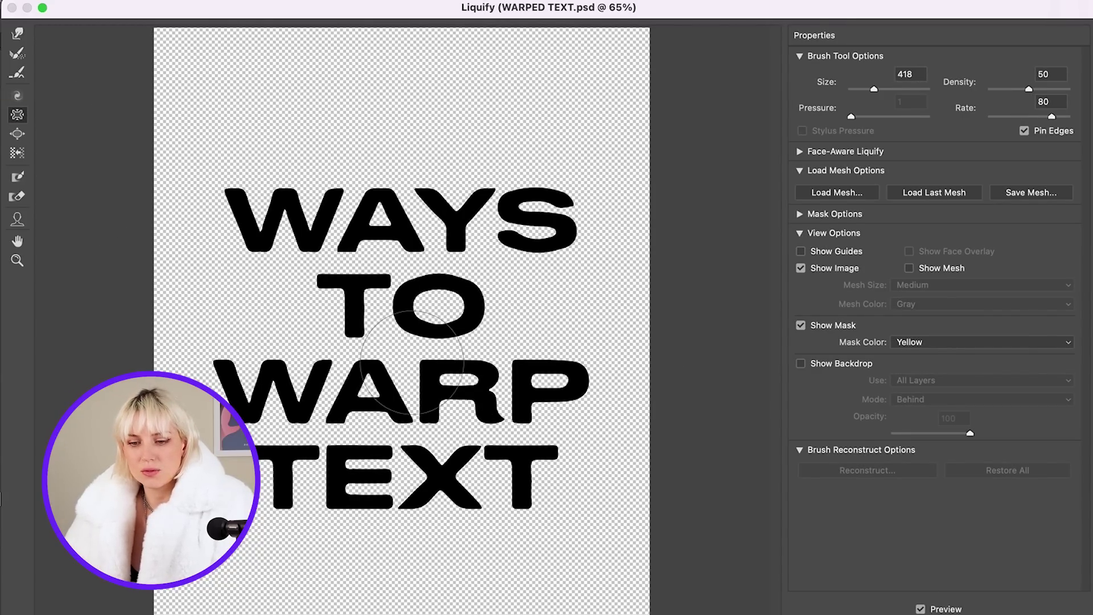
click(890, 89)
drag(458, 282, 459, 222)
mouse_move(338, 452)
mouse_down()
mouse_move(310, 434)
mouse_move(343, 420)
mouse_move(358, 436)
mouse_move(316, 458)
mouse_move(297, 429)
mouse_move(312, 372)
mouse_move(469, 412)
mouse_move(445, 481)
mouse_up()
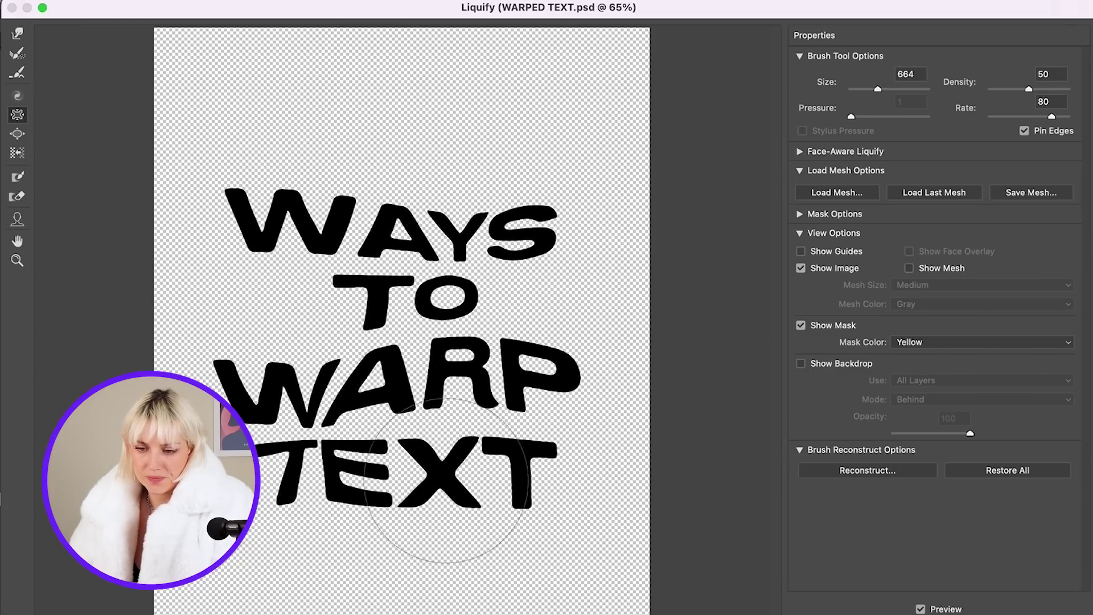
click(1007, 470)
- Bloat the O of TO, then all lettering at size 3176, and undo the swelling
click(17, 134)
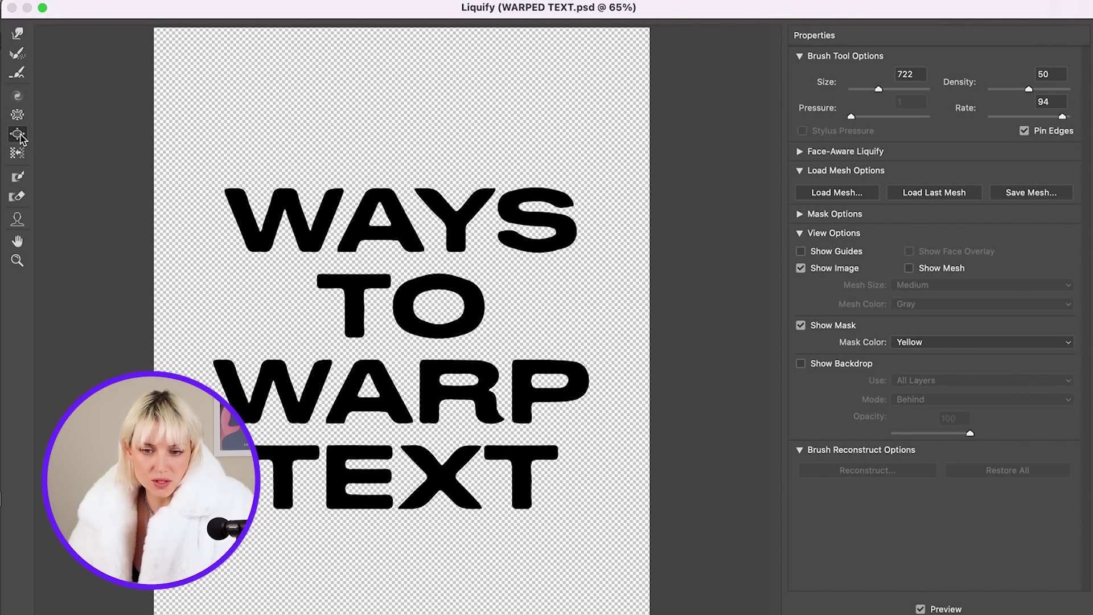
mouse_move(476, 171)
mouse_down()
mouse_move(444, 296)
mouse_move(407, 305)
mouse_move(450, 57)
mouse_up()
click(897, 89)
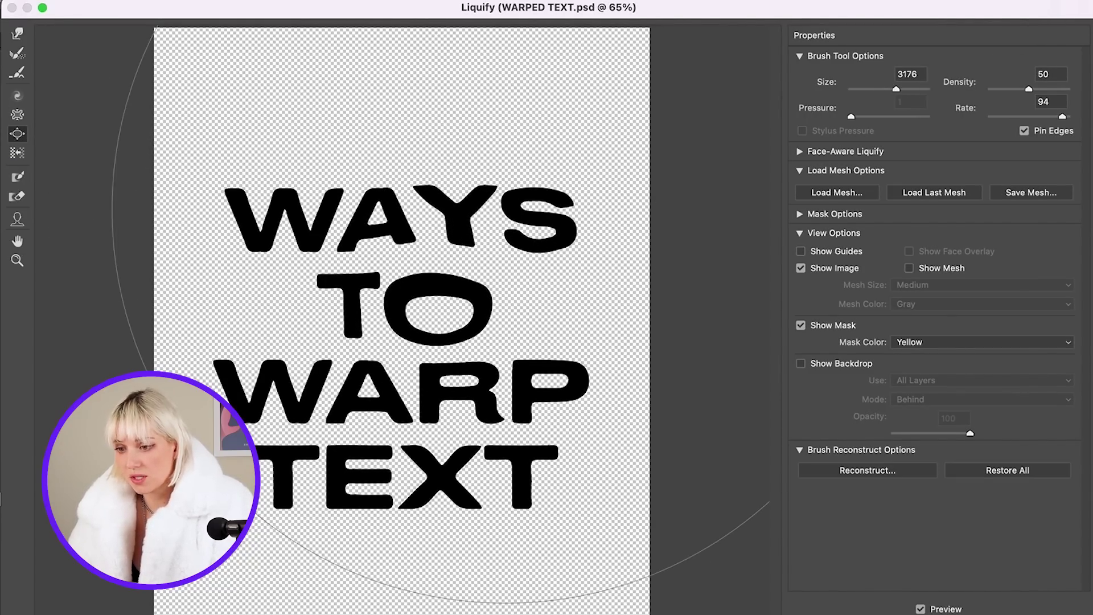
drag(433, 319, 443, 285)
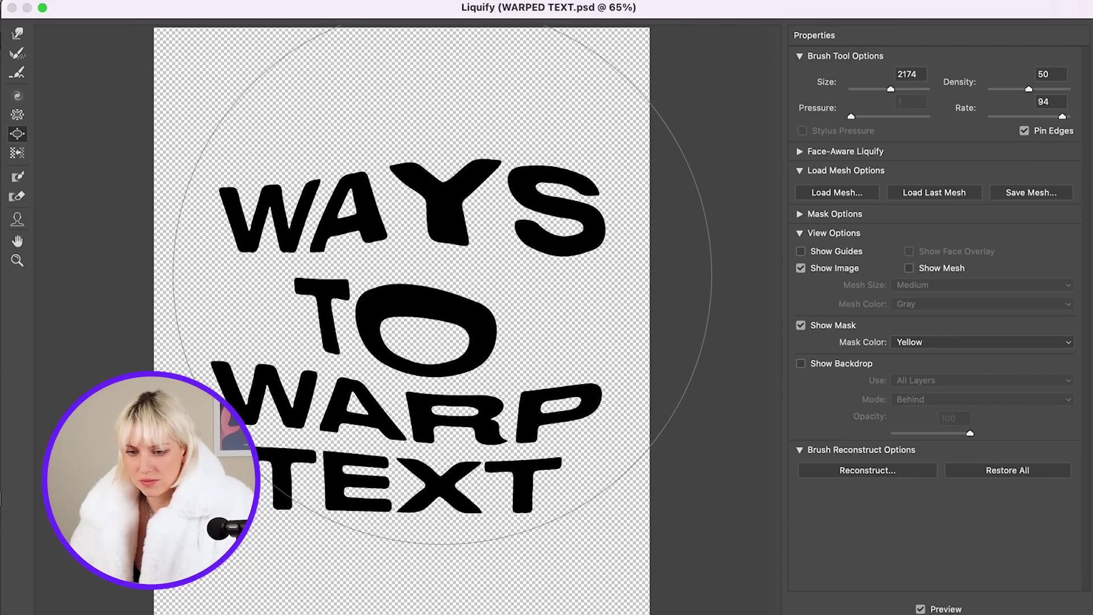
key(super+z)
key(super+z)
key(super+z)
key(super+z)
key(super+z)
key(w)
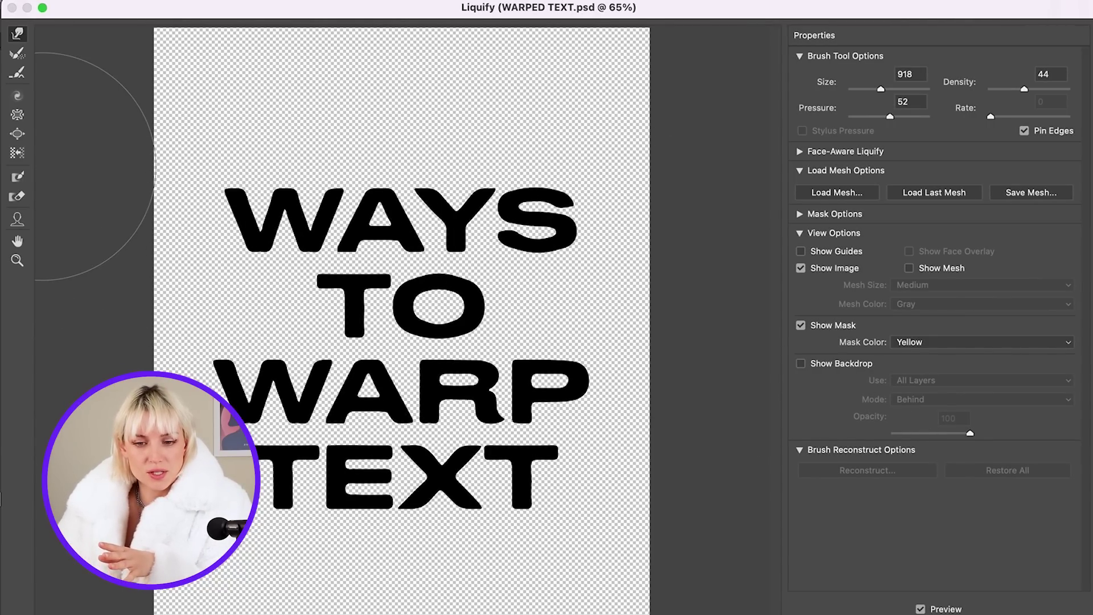
click(19, 180)
- Freeze the upper-left lettering, warp the unfrozen TEXT and ARP, and toggle the mask overlay
mouse_move(317, 159)
mouse_down()
mouse_move(302, 234)
mouse_move(525, 135)
mouse_move(341, 353)
mouse_move(470, 183)
mouse_move(248, 149)
mouse_up()
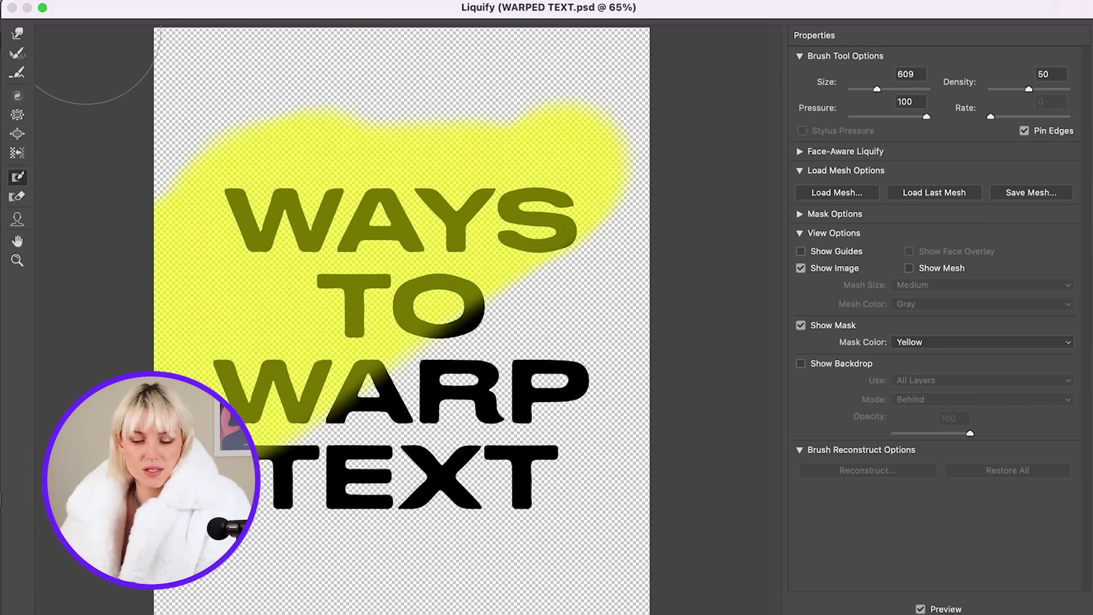
click(19, 36)
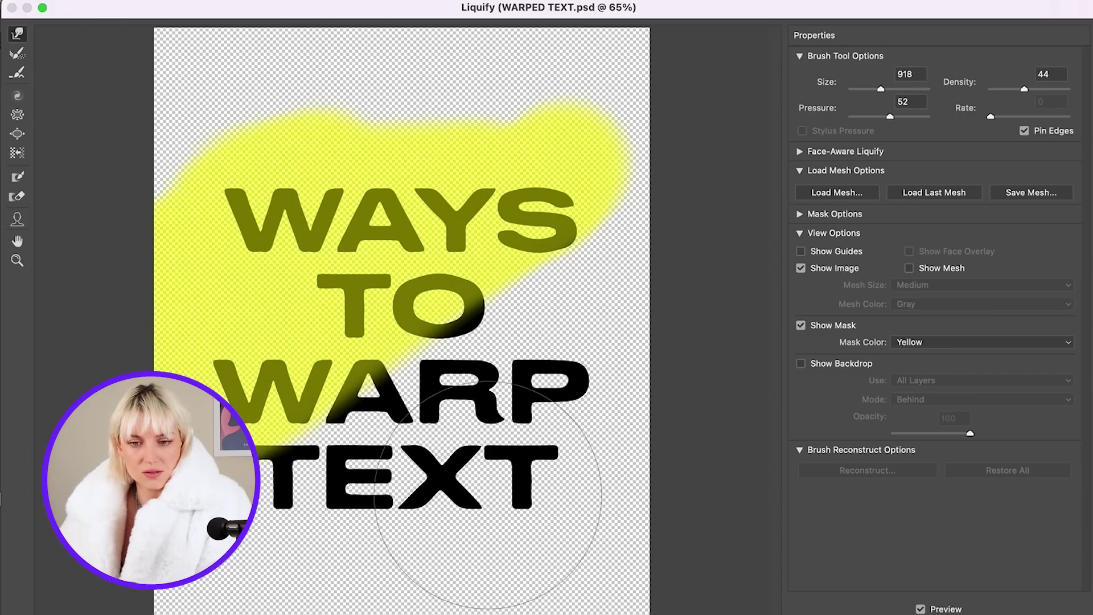
mouse_move(463, 512)
mouse_down()
mouse_move(549, 512)
mouse_move(330, 397)
mouse_move(353, 387)
mouse_move(632, 424)
mouse_move(623, 495)
mouse_move(462, 413)
mouse_move(501, 450)
mouse_up()
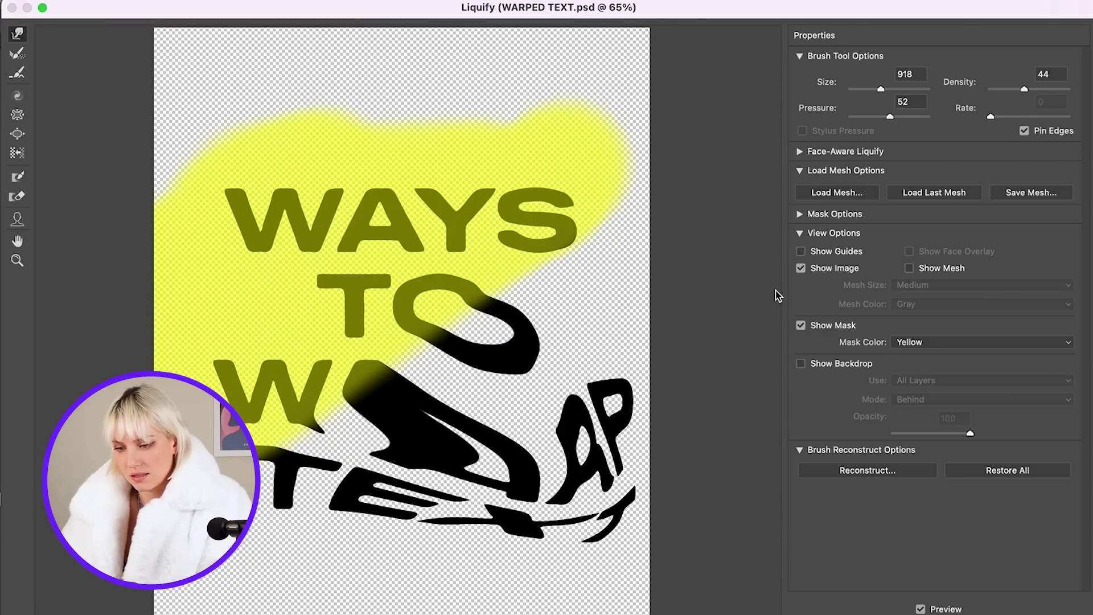
click(801, 326)
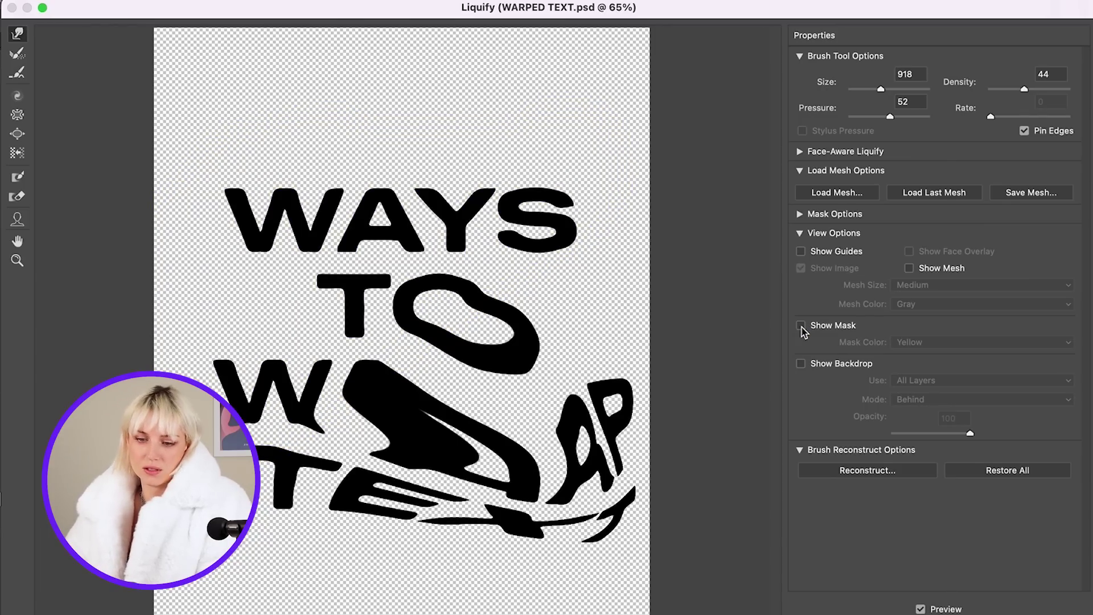
click(801, 326)
click(801, 326)
click(801, 326)
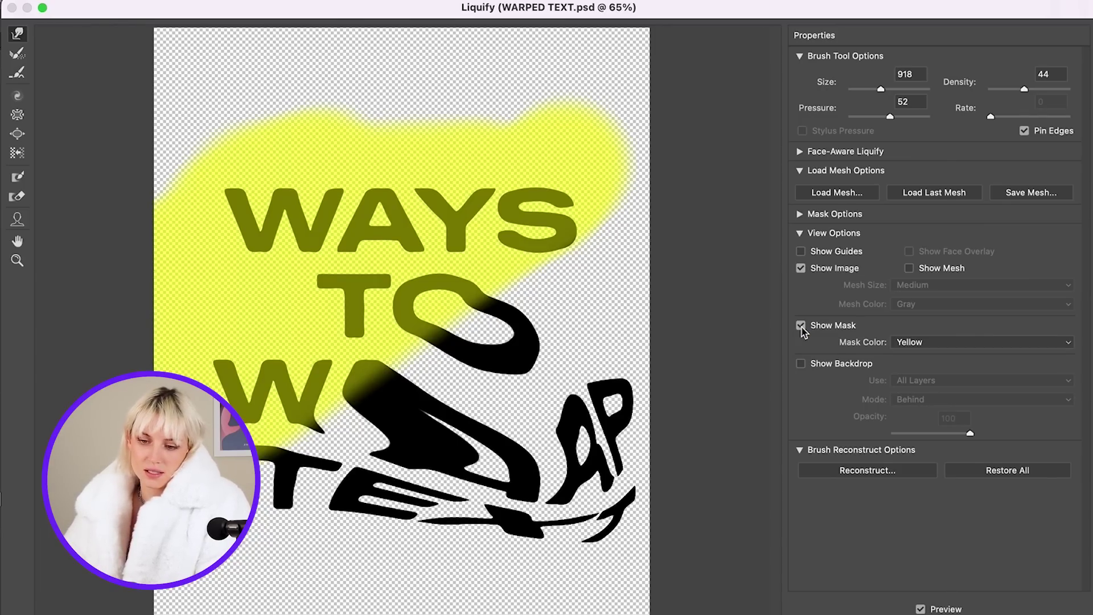
- Thaw the lower TO and the W, then warp the newly unfrozen letters
click(17, 197)
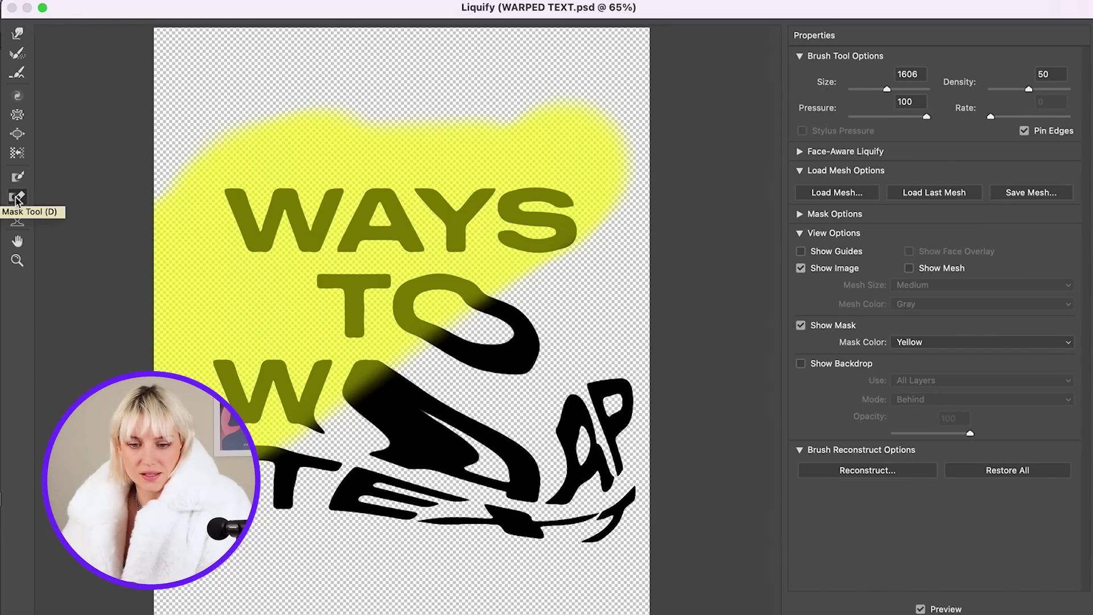
mouse_move(305, 524)
mouse_down()
mouse_move(293, 487)
mouse_move(276, 478)
mouse_move(439, 546)
mouse_up()
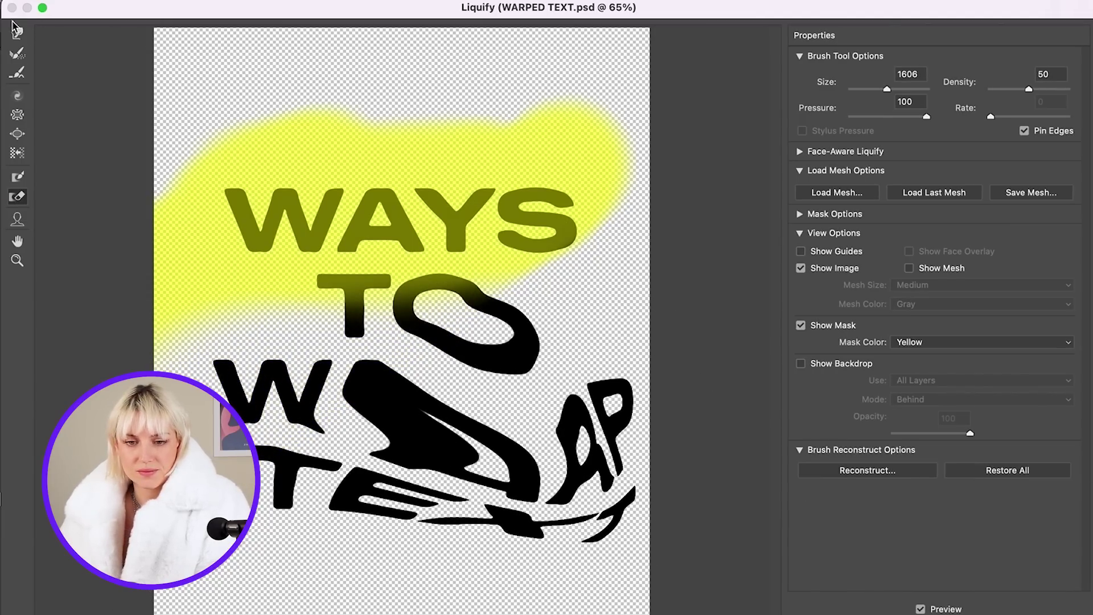
click(17, 33)
mouse_move(433, 365)
mouse_down()
mouse_move(399, 370)
mouse_move(456, 467)
mouse_move(624, 502)
mouse_up()
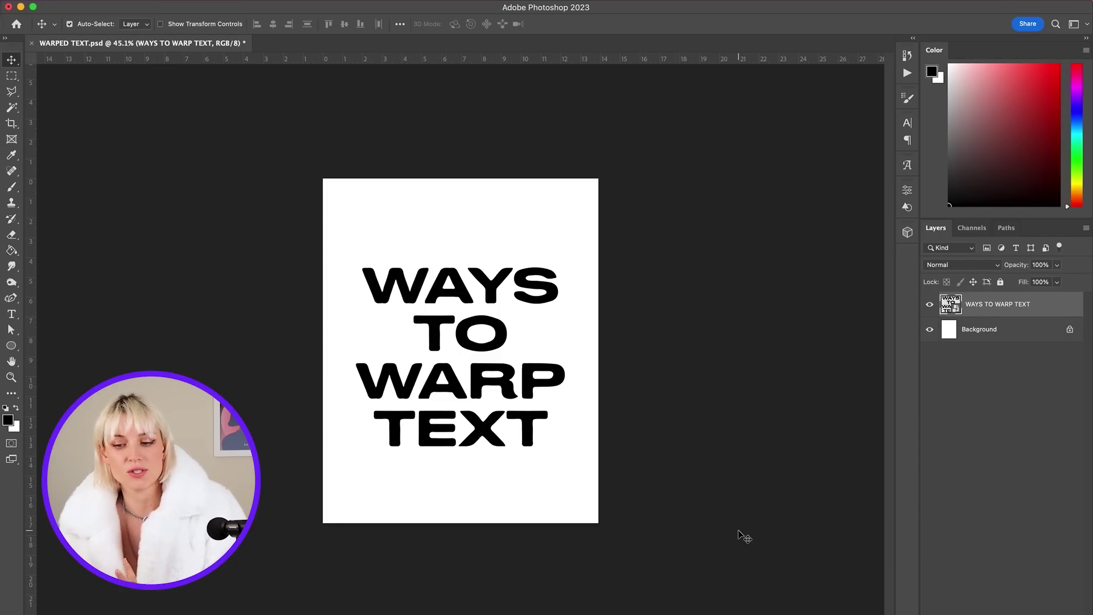
- Create the 2000×2500 document, add Layer 1, and paint a soft 460 px black blob
click(740, 536)
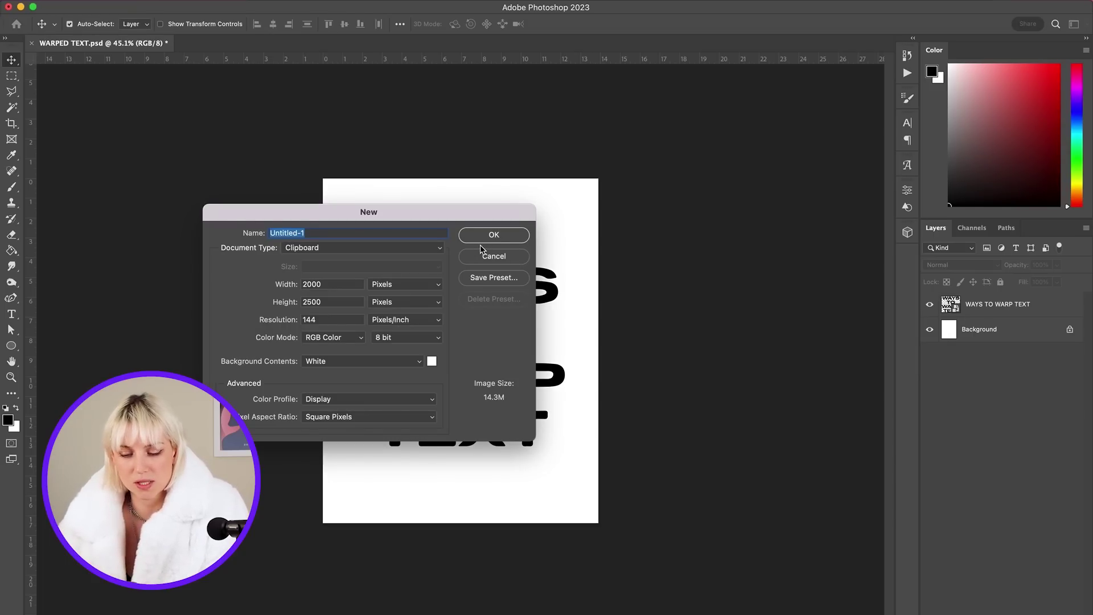
click(516, 235)
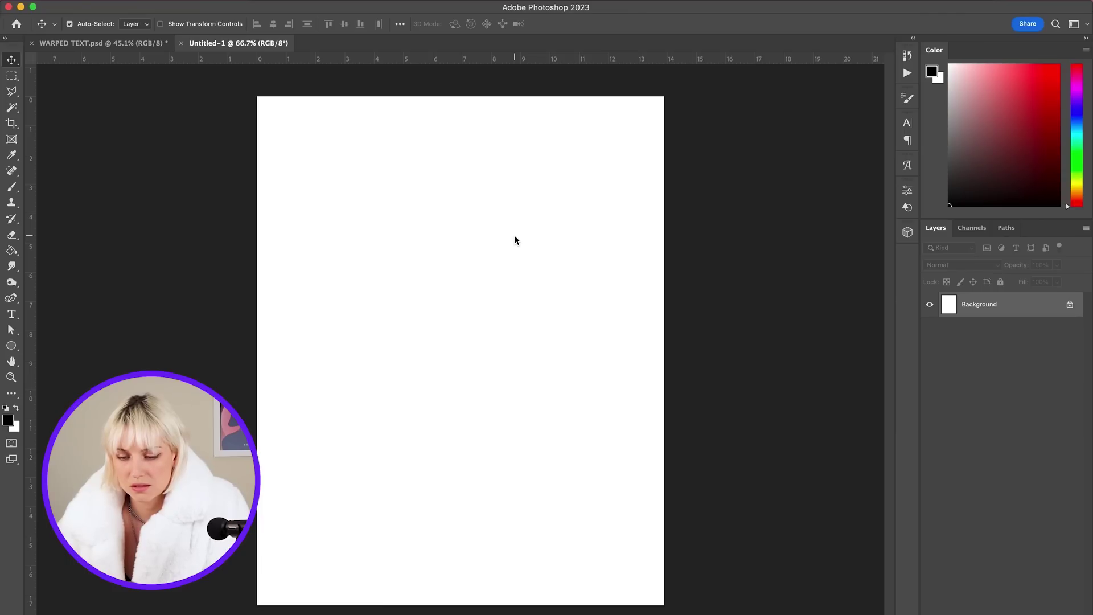
click(1050, 603)
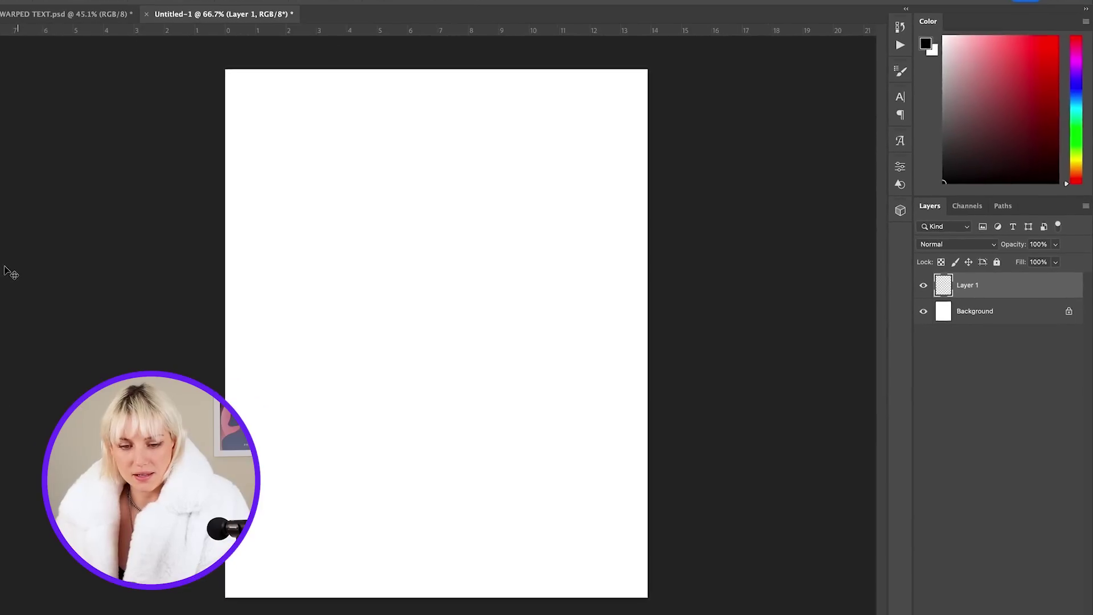
key(b)
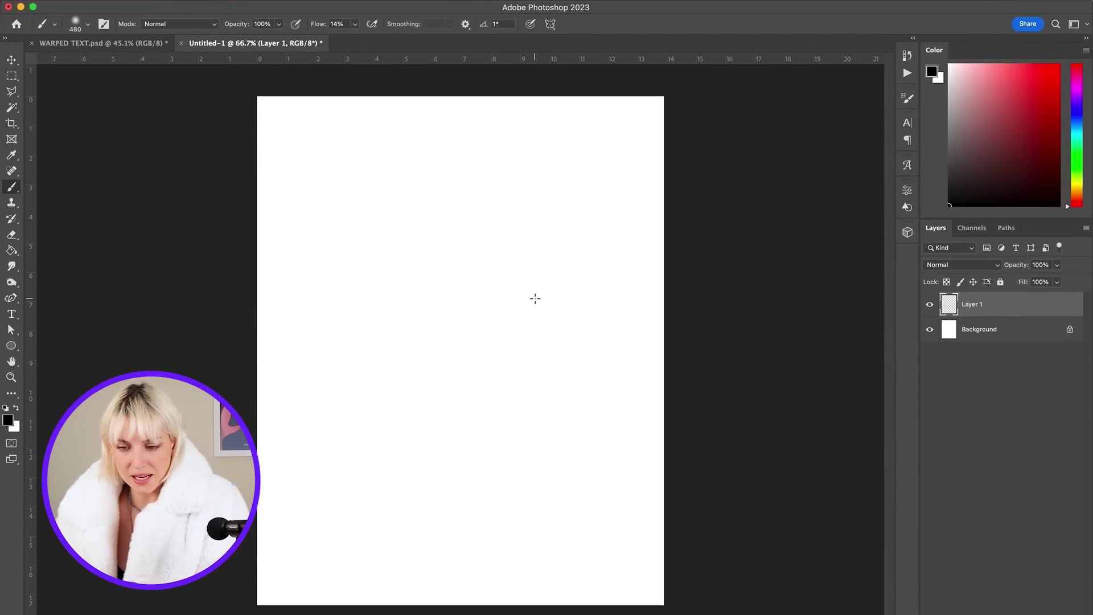
right_click(430, 286)
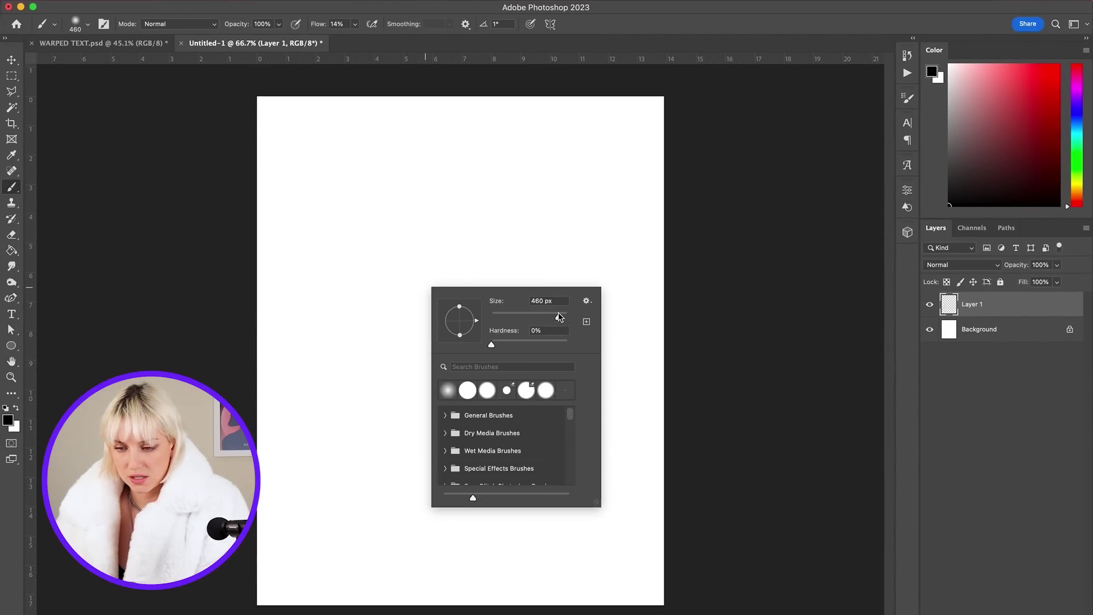
mouse_move(464, 234)
mouse_down()
mouse_move(411, 330)
mouse_move(418, 374)
mouse_move(448, 272)
mouse_move(537, 270)
mouse_move(475, 379)
mouse_move(508, 417)
mouse_move(482, 273)
mouse_up()
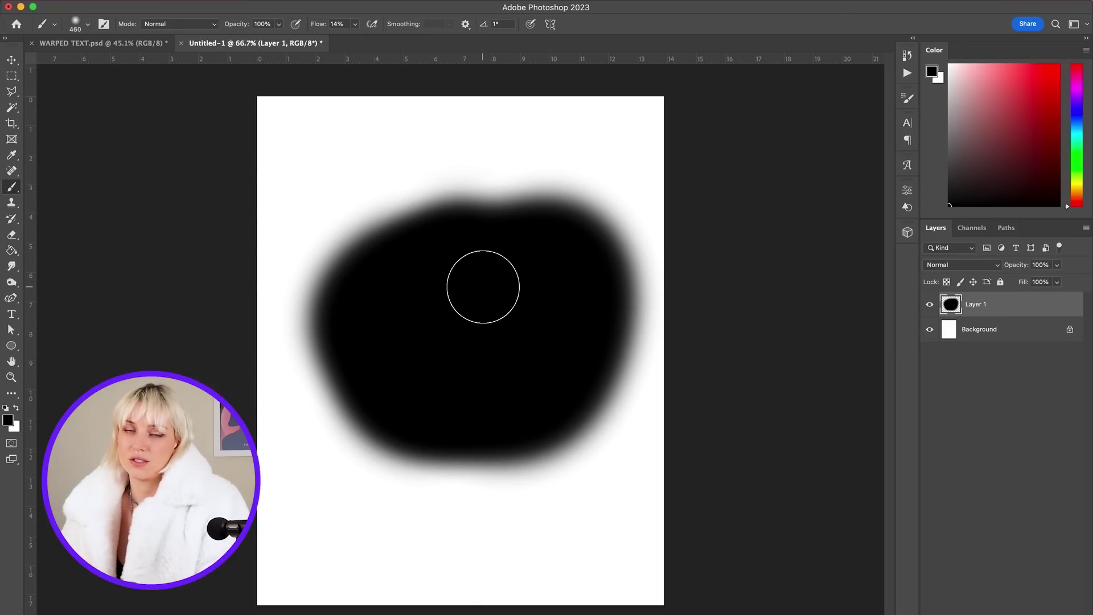
click(283, 1)
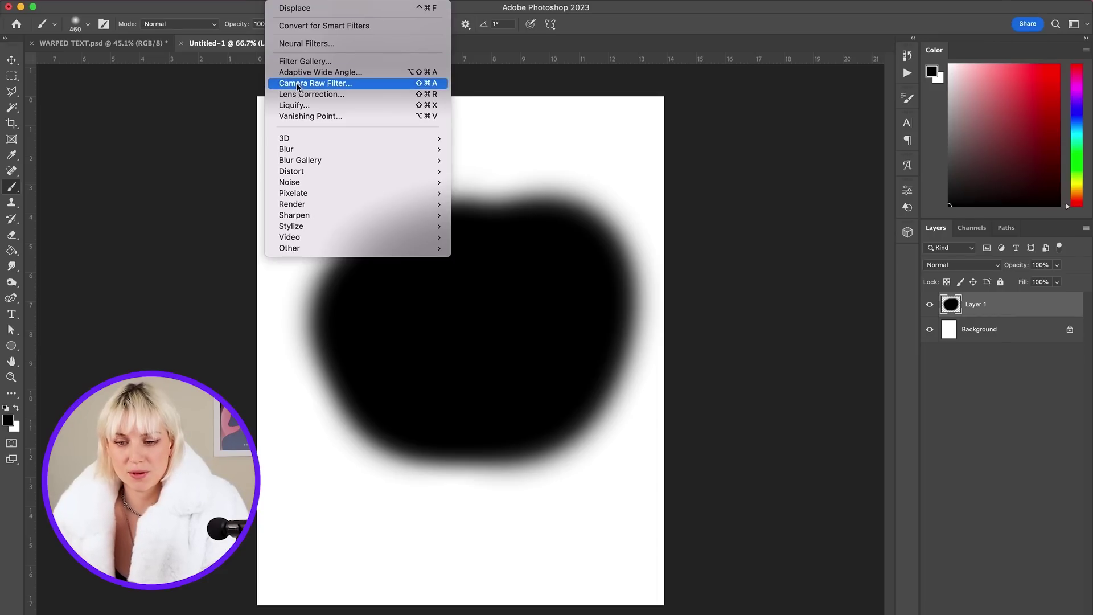
- Liquify the blob with Forward Warp at size 664, then 1067, into wavy horizontal bands
key(Escape)
click(283, 0)
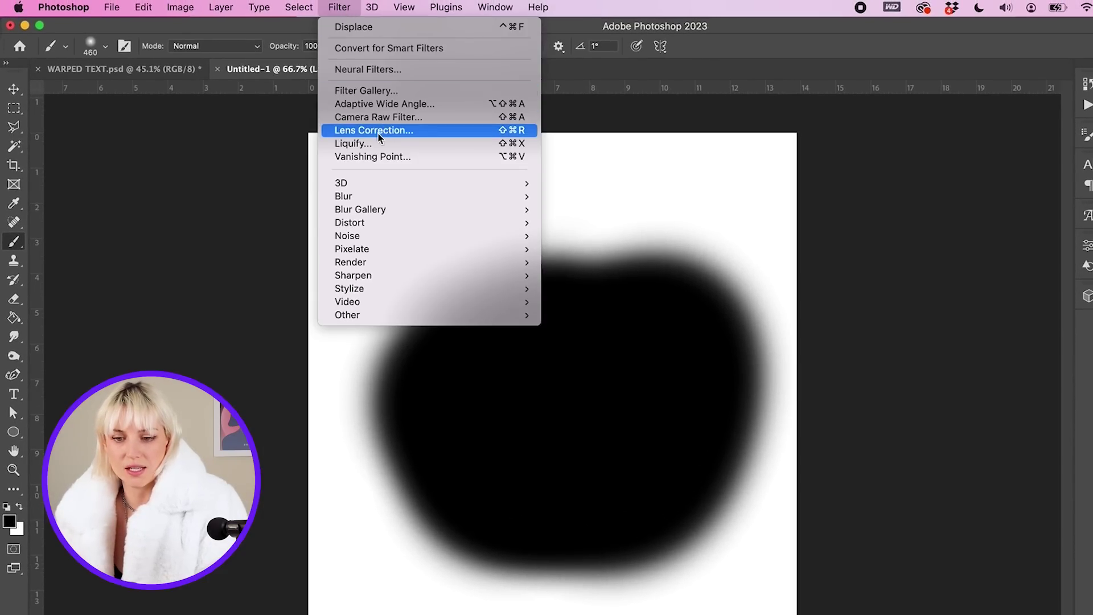
click(353, 143)
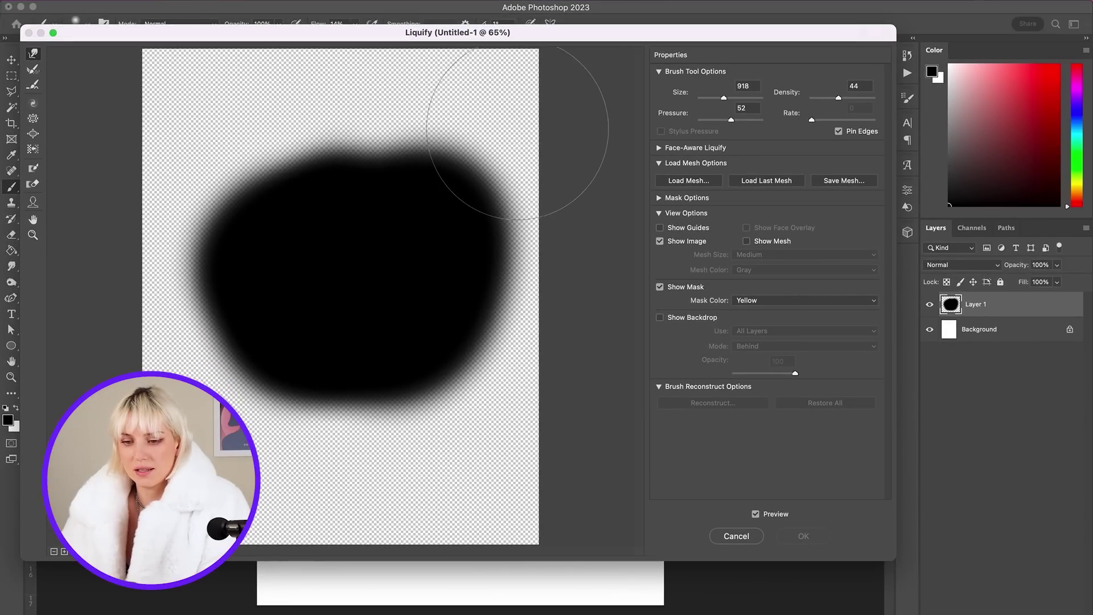
drag(729, 105, 721, 103)
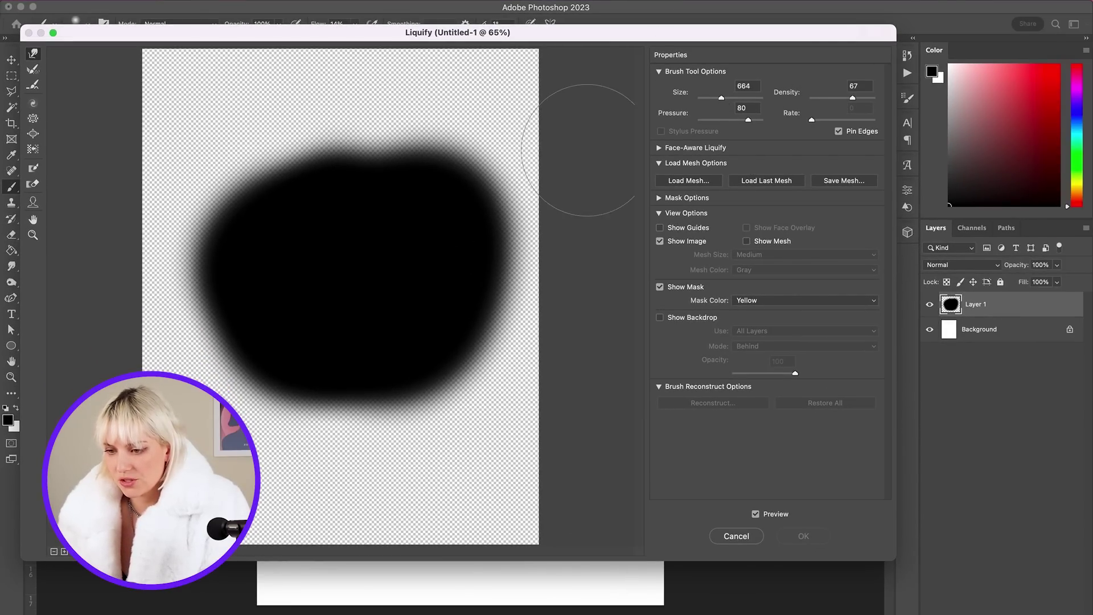
mouse_move(151, 286)
mouse_down()
mouse_move(587, 263)
mouse_move(232, 251)
mouse_move(239, 318)
mouse_move(464, 305)
mouse_move(472, 415)
mouse_move(556, 105)
mouse_move(435, 336)
mouse_move(484, 399)
mouse_up()
key(bracketright)
key(bracketright)
key(bracketright)
key(bracketright)
mouse_move(353, 308)
mouse_down()
mouse_move(159, 164)
mouse_move(378, 366)
mouse_move(366, 256)
mouse_move(352, 406)
mouse_move(499, 487)
mouse_move(390, 61)
mouse_move(227, 215)
mouse_move(227, 417)
mouse_move(501, 281)
mouse_move(451, 121)
mouse_move(366, 183)
mouse_move(398, 165)
mouse_up()
- Smear the bands further at density 40 and pressure 57, and commit the Liquify
drag(853, 98, 836, 98)
drag(744, 120, 734, 120)
mouse_move(399, 171)
mouse_down()
mouse_move(587, 133)
mouse_move(256, 217)
mouse_move(674, 356)
mouse_move(410, 507)
mouse_move(137, 251)
mouse_move(131, 74)
mouse_move(441, 165)
mouse_move(488, 378)
mouse_up()
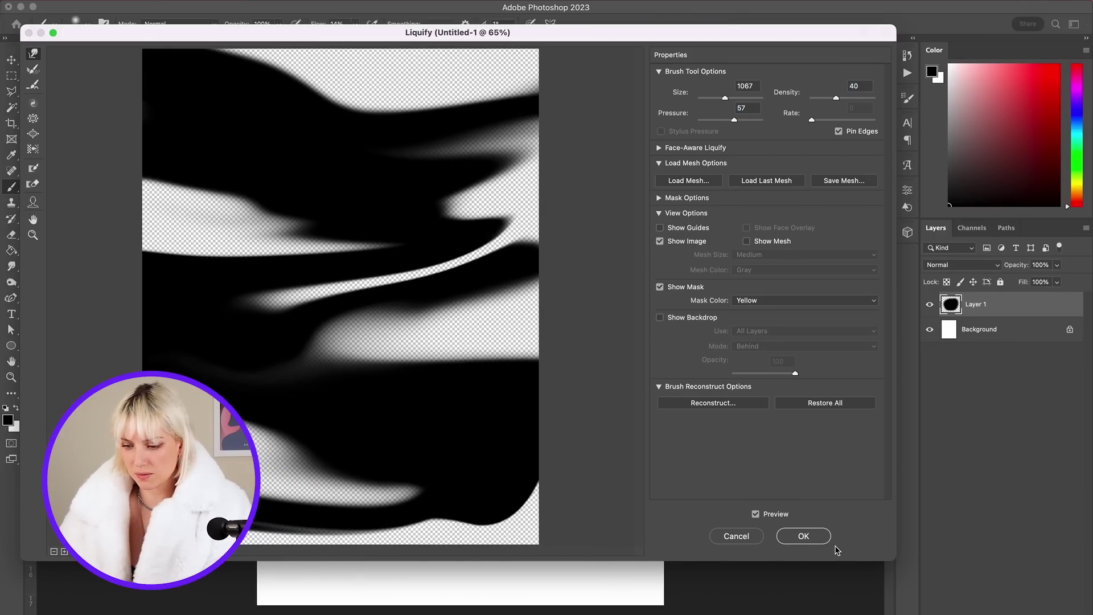
click(800, 536)
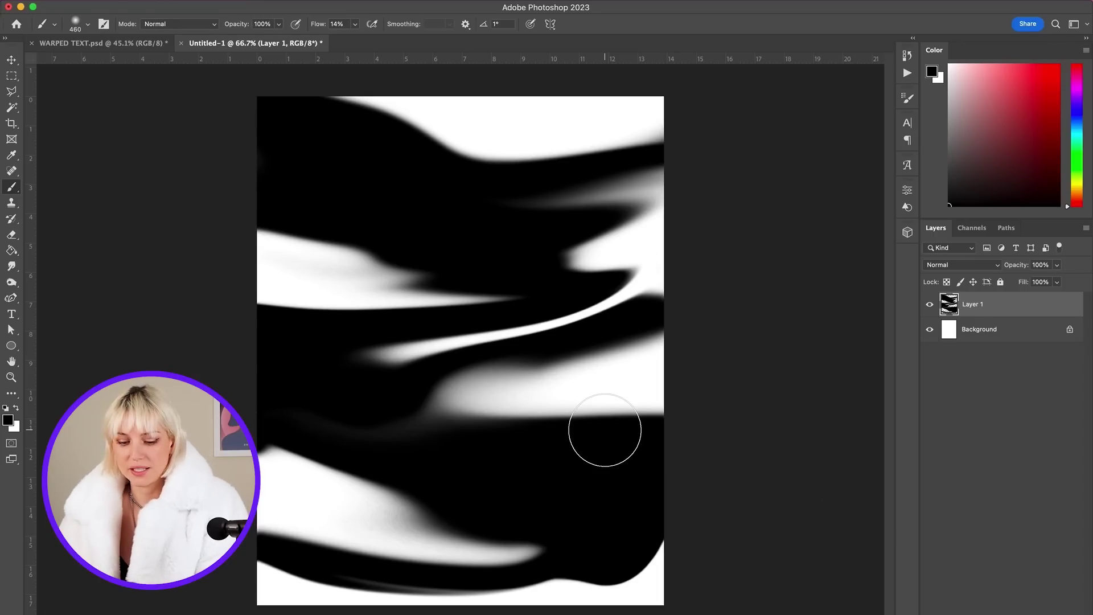
- Save the image as DISPLACEMENT MAP.psd, accepting the compatibility options
key(super+shift+s)
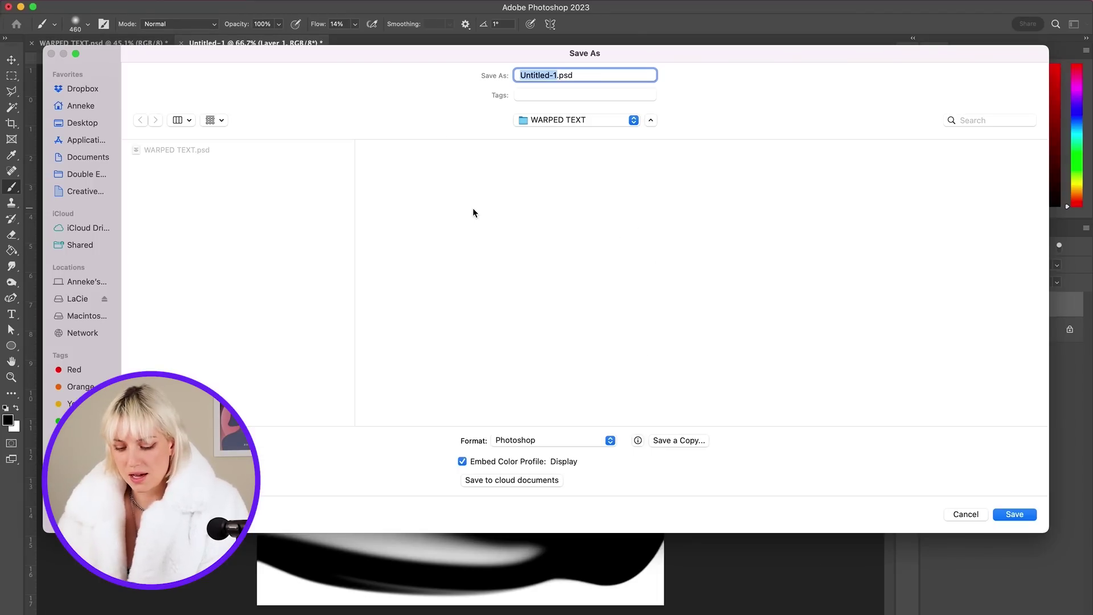
text(DISPLACEMENT MAP)
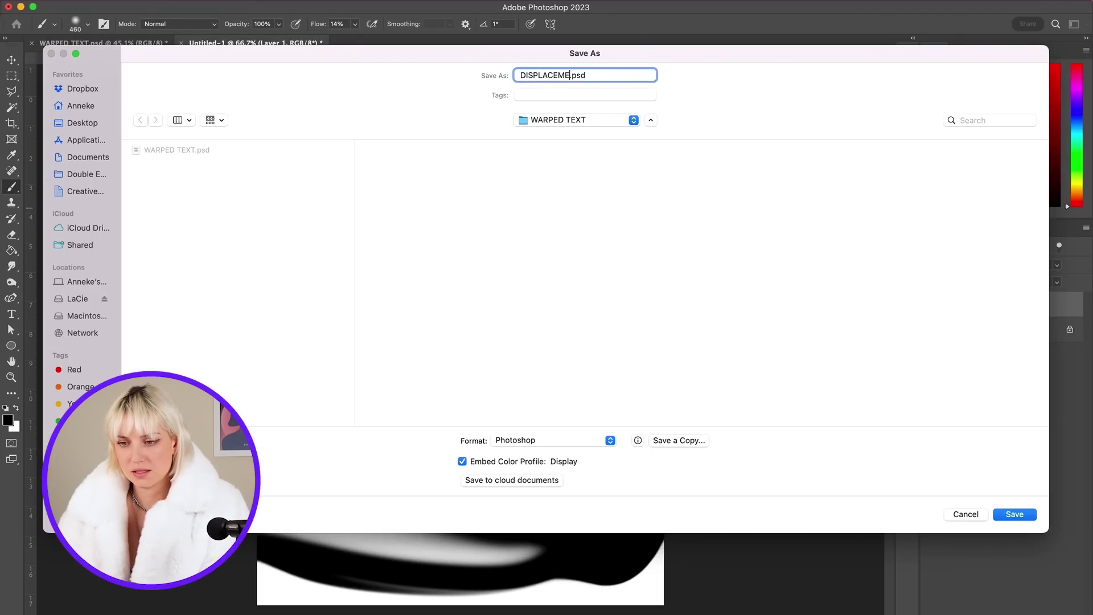
key(Return)
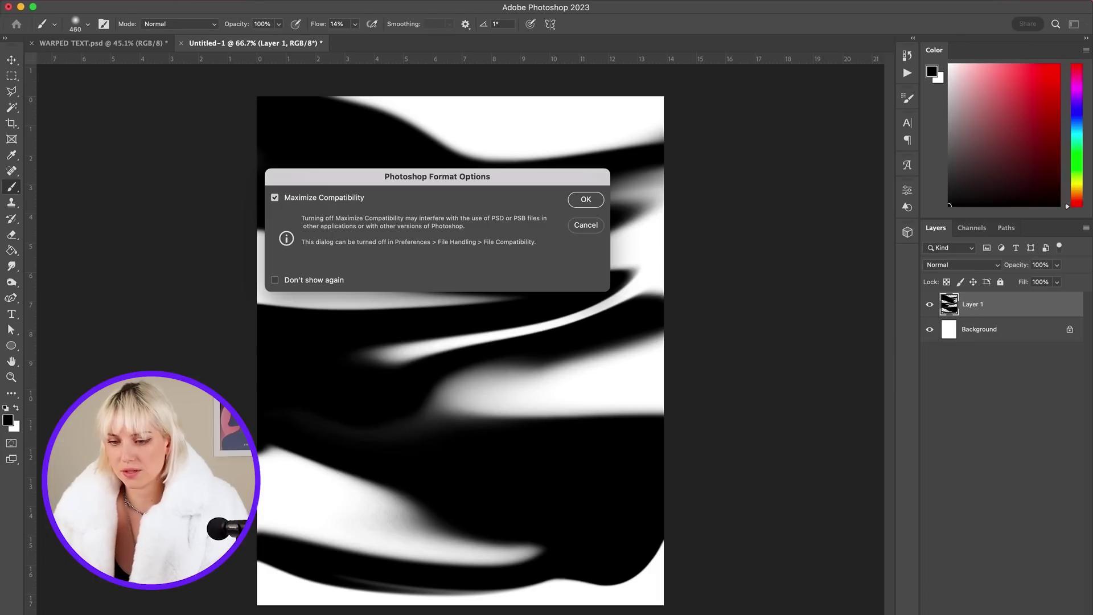
key(Return)
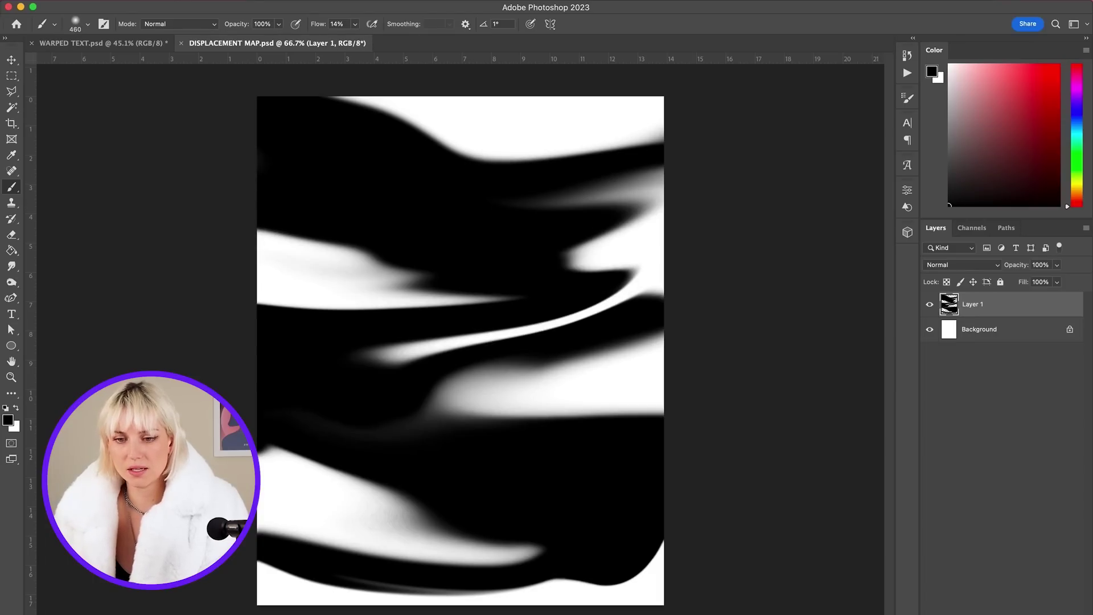
- Apply Displace at scale 10 to the WAYS TO WARP TEXT layer using DISPLACEMENT MAP.psd
click(83, 46)
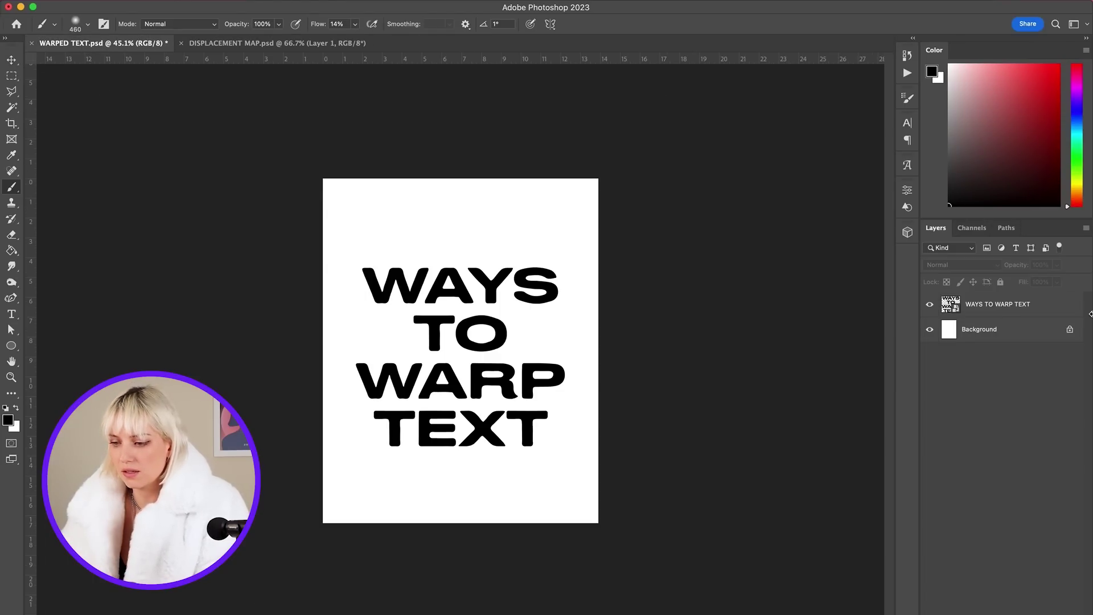
click(995, 310)
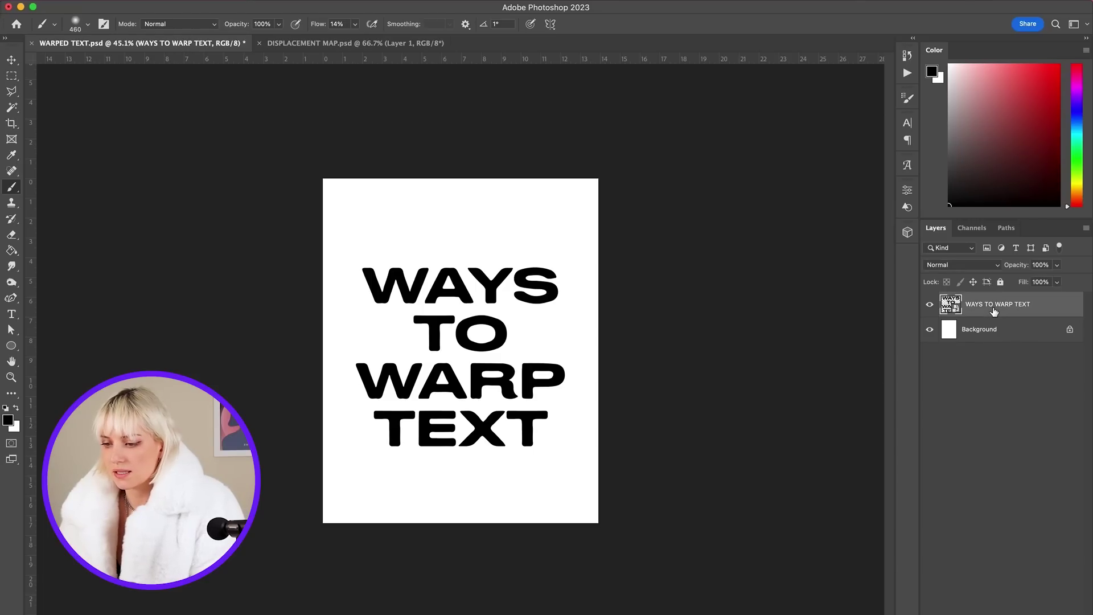
click(284, 0)
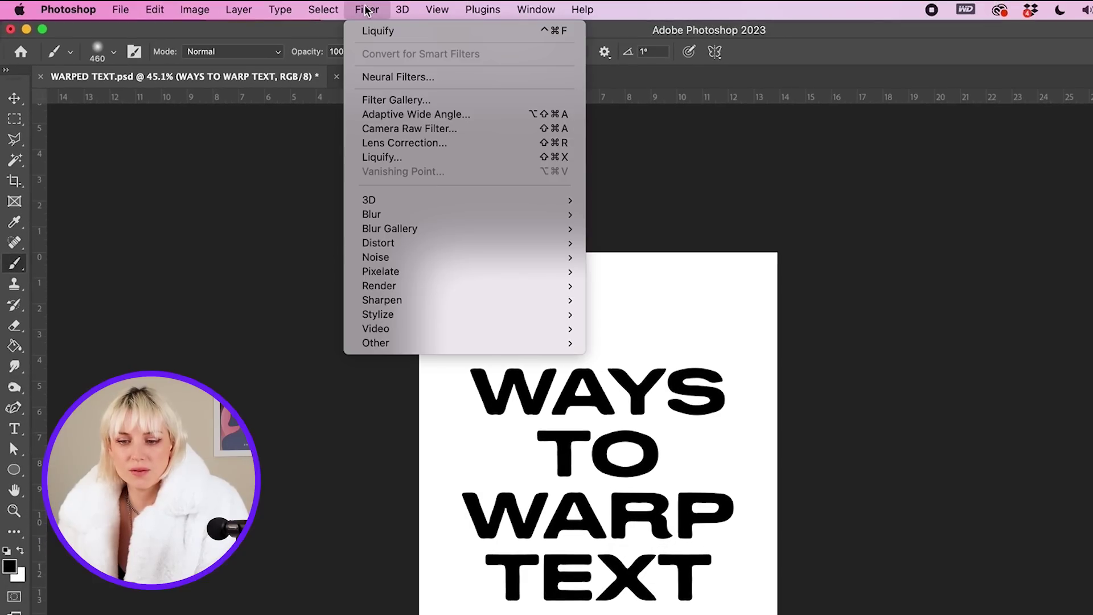
mouse_move(451, 244)
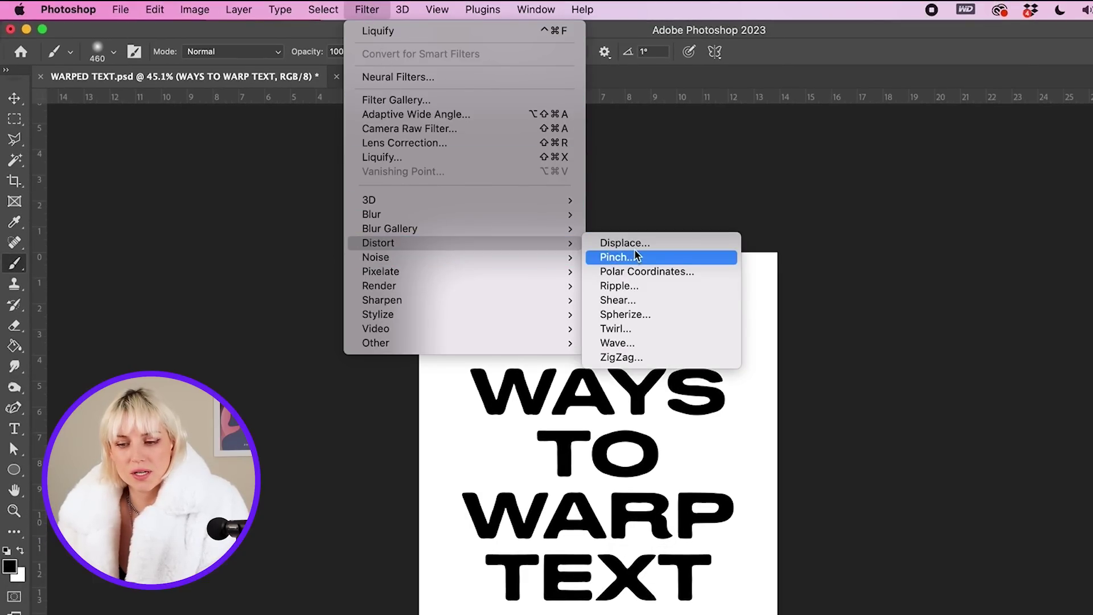
click(663, 250)
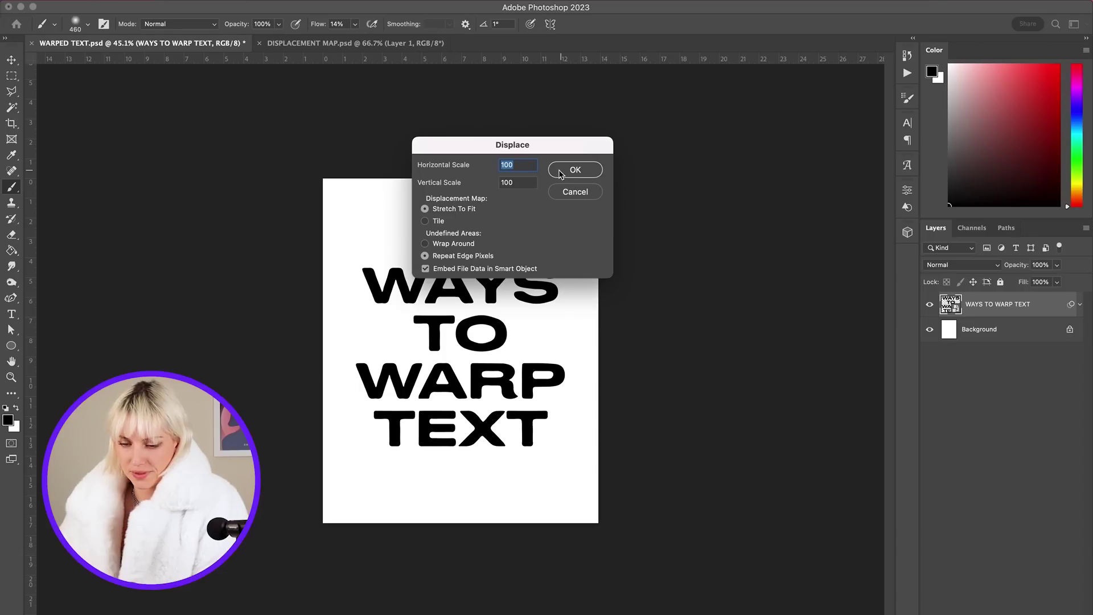
text(10)
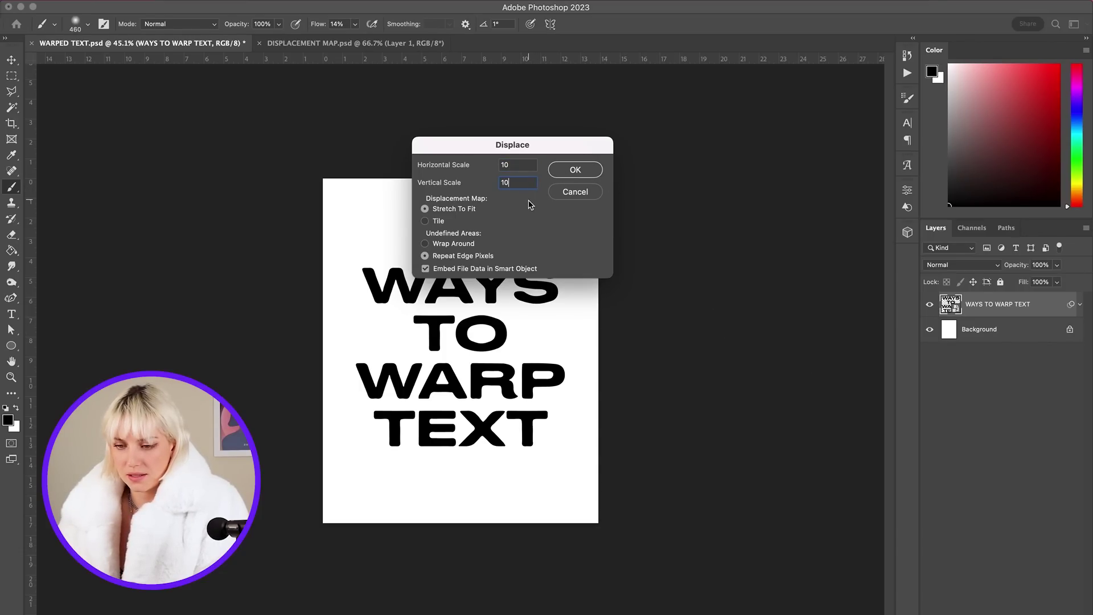
click(576, 176)
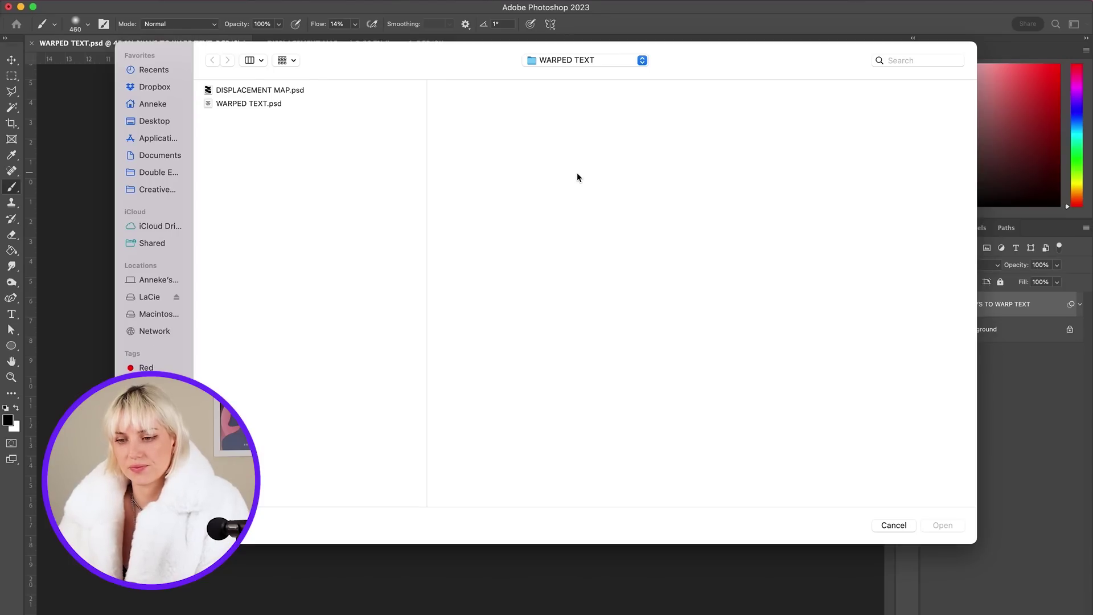
click(262, 91)
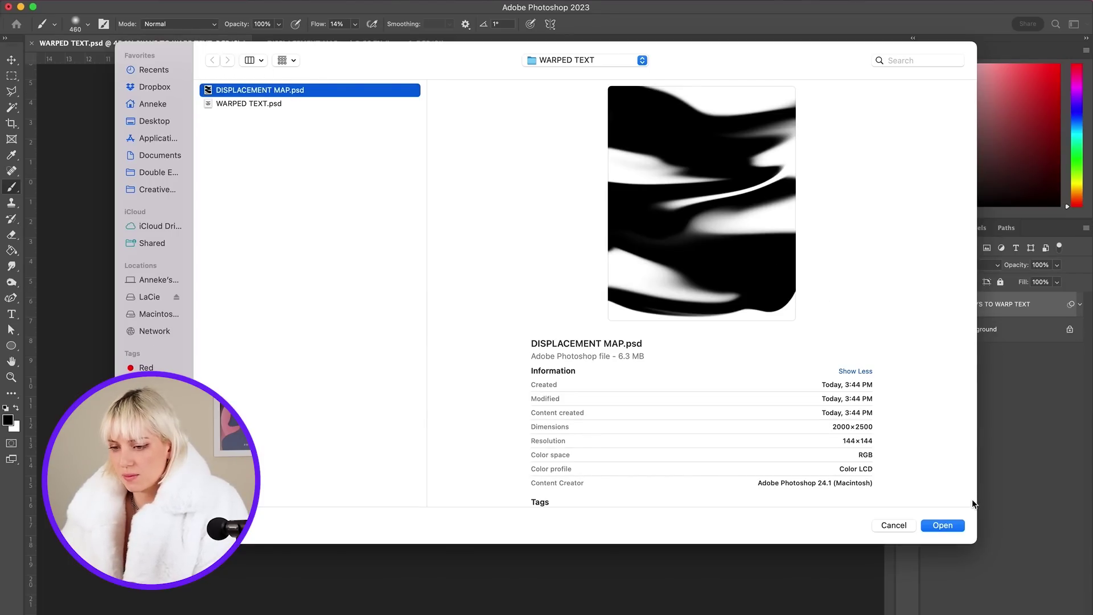
click(947, 527)
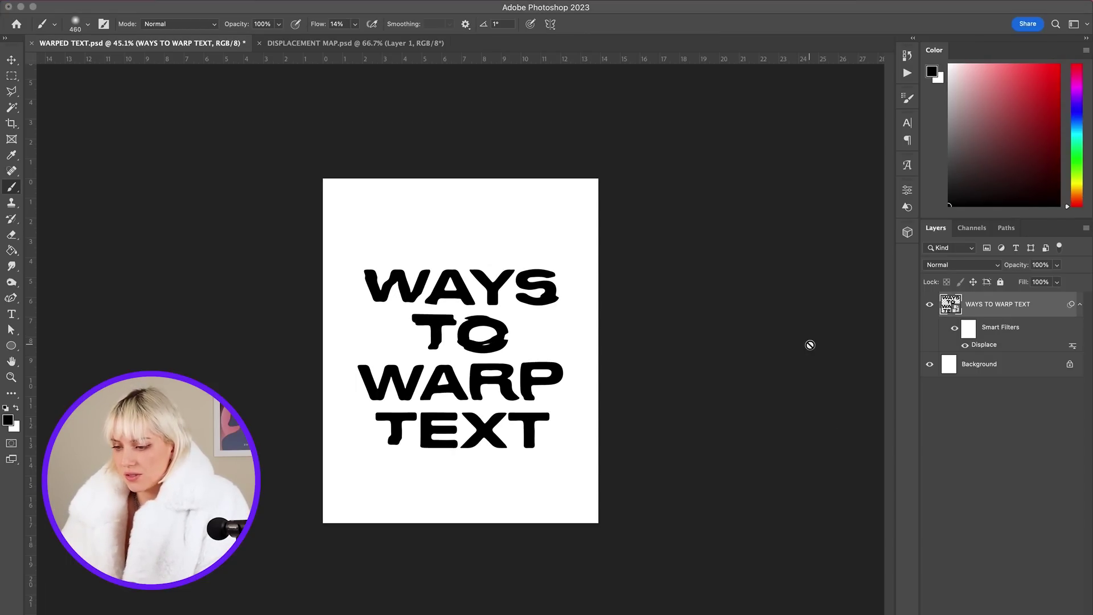
- Re-run Displace on the text at scale 100 using DISPLACEMENT MAP.psd, then return to the map document
double_click(985, 344)
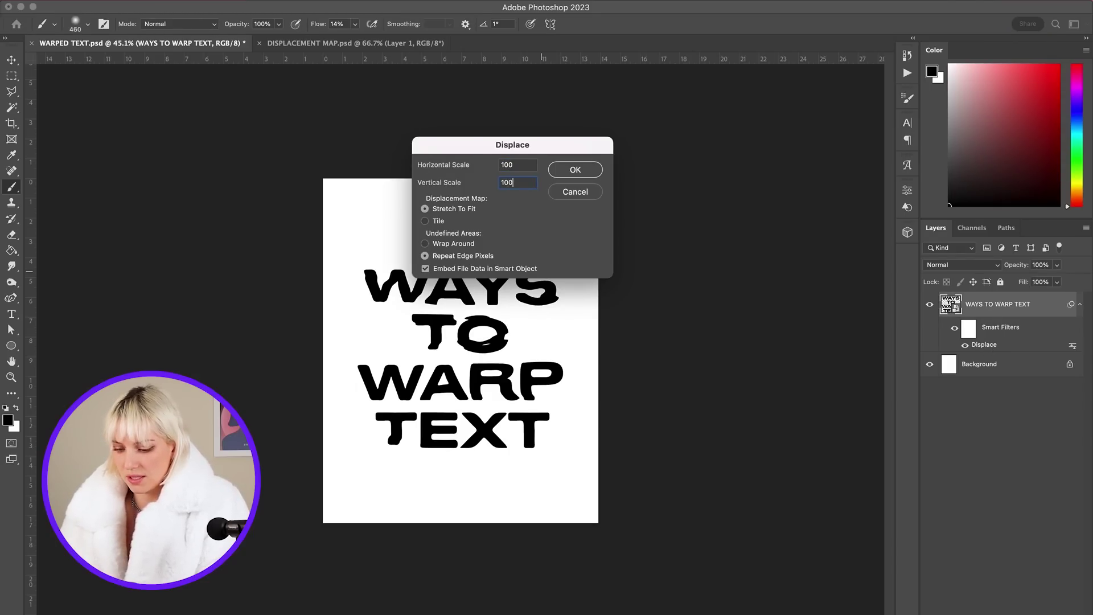
key(Return)
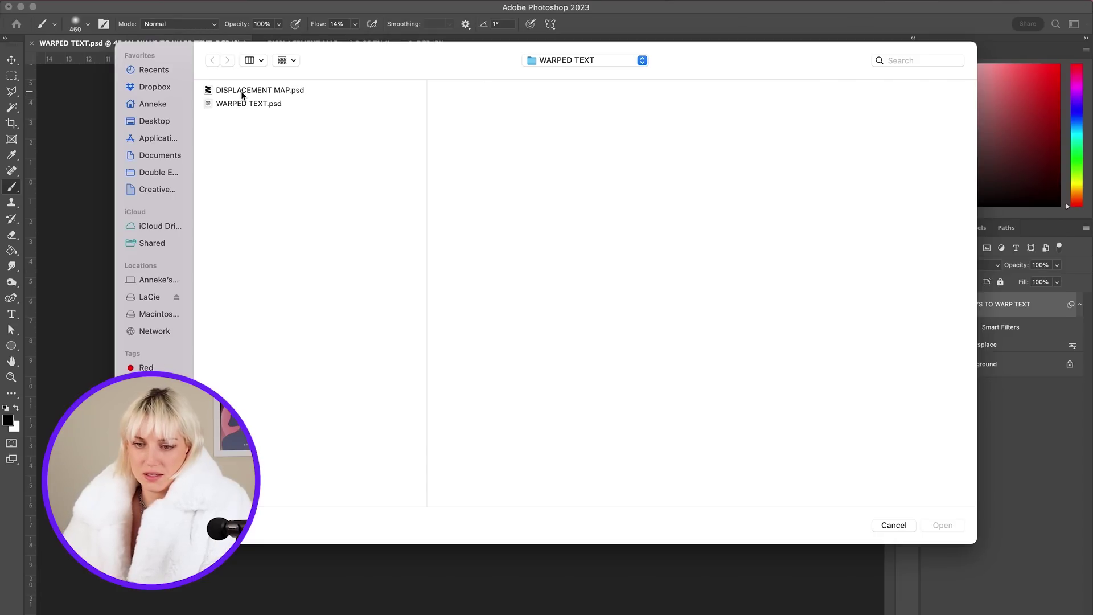
double_click(242, 91)
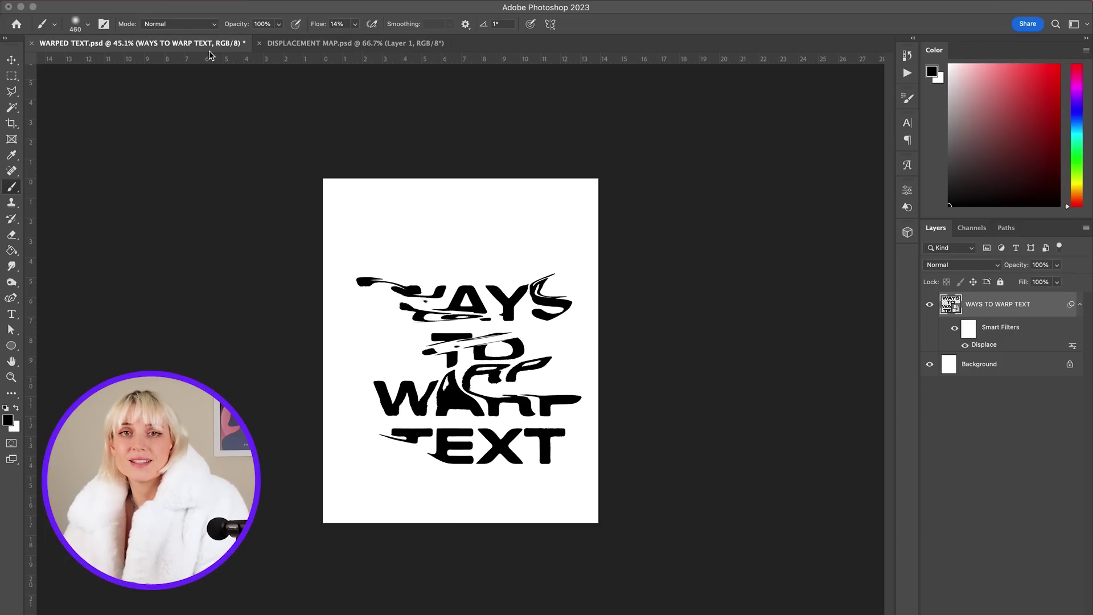
click(354, 48)
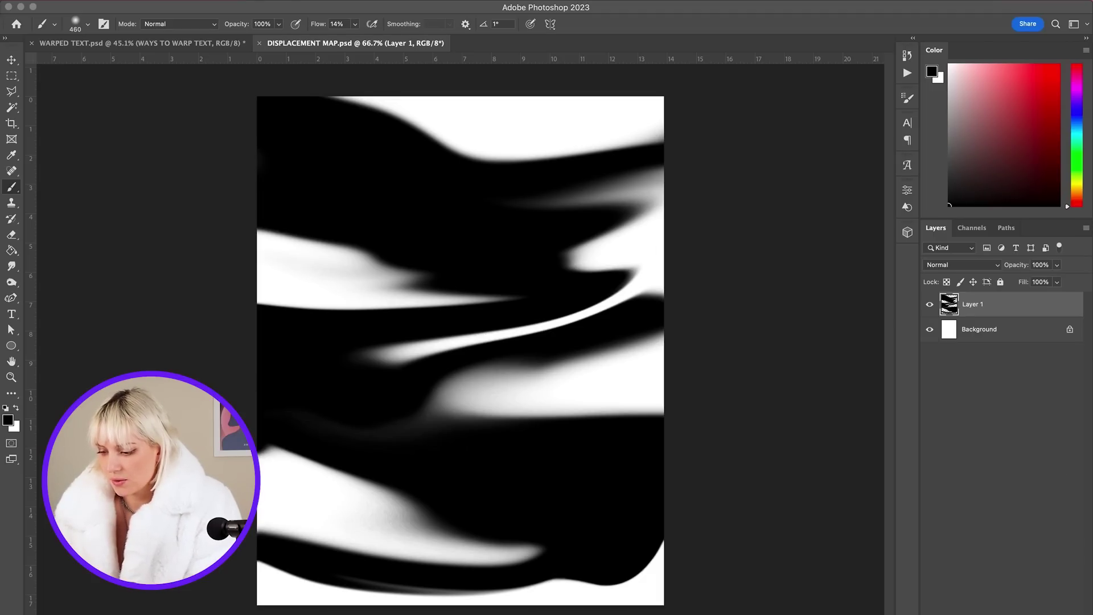
- Add a new layer above the map and fill it with #808080 mid-grey
key(super+alt+shift+n)
drag(949, 138, 935, 138)
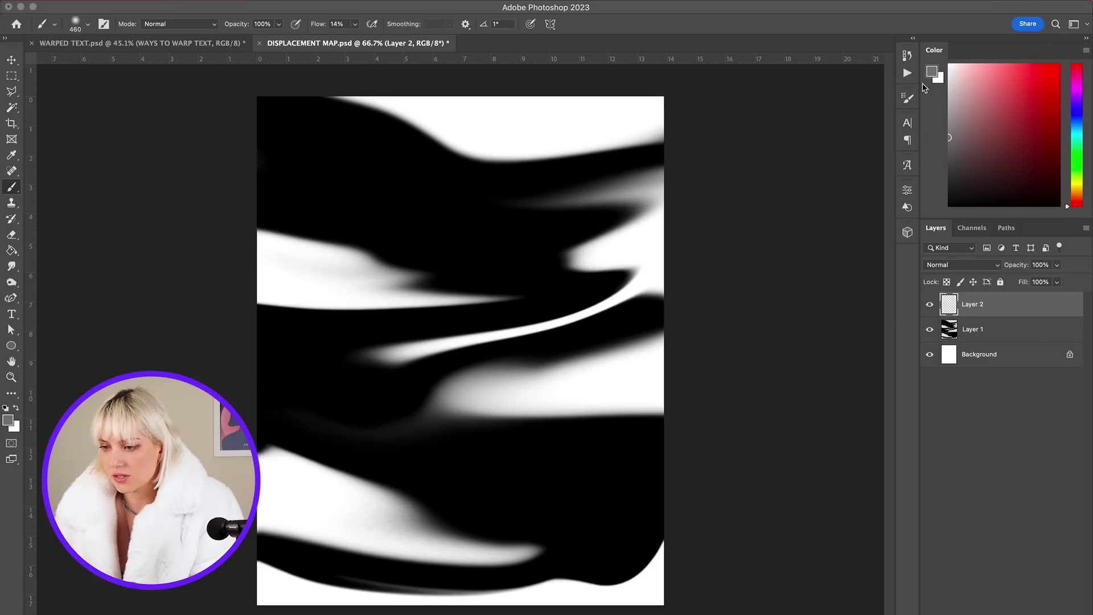
click(934, 71)
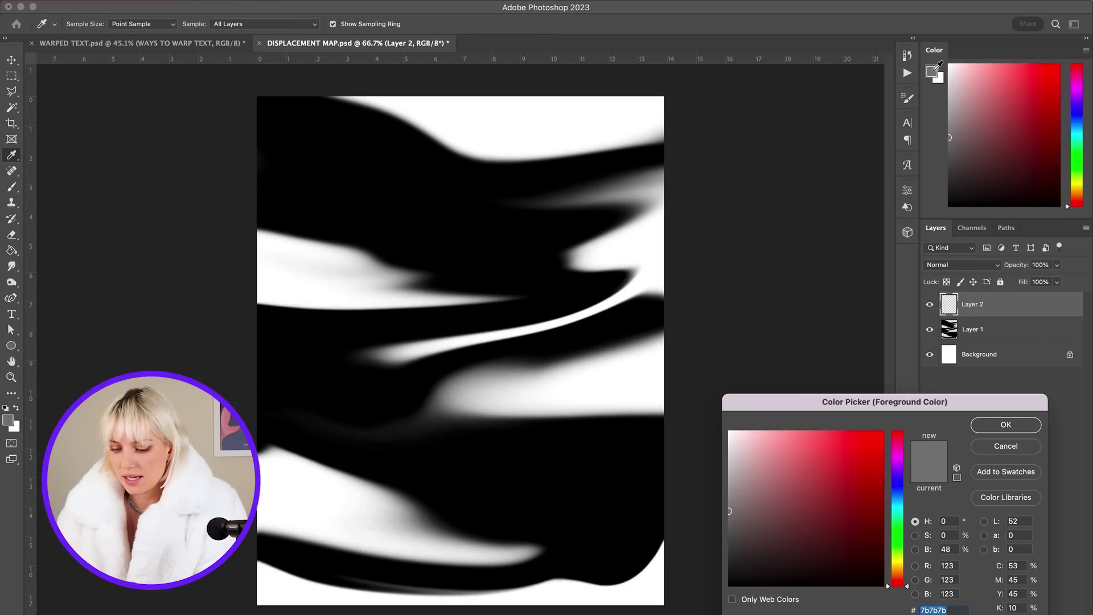
text(808080)
key(Return)
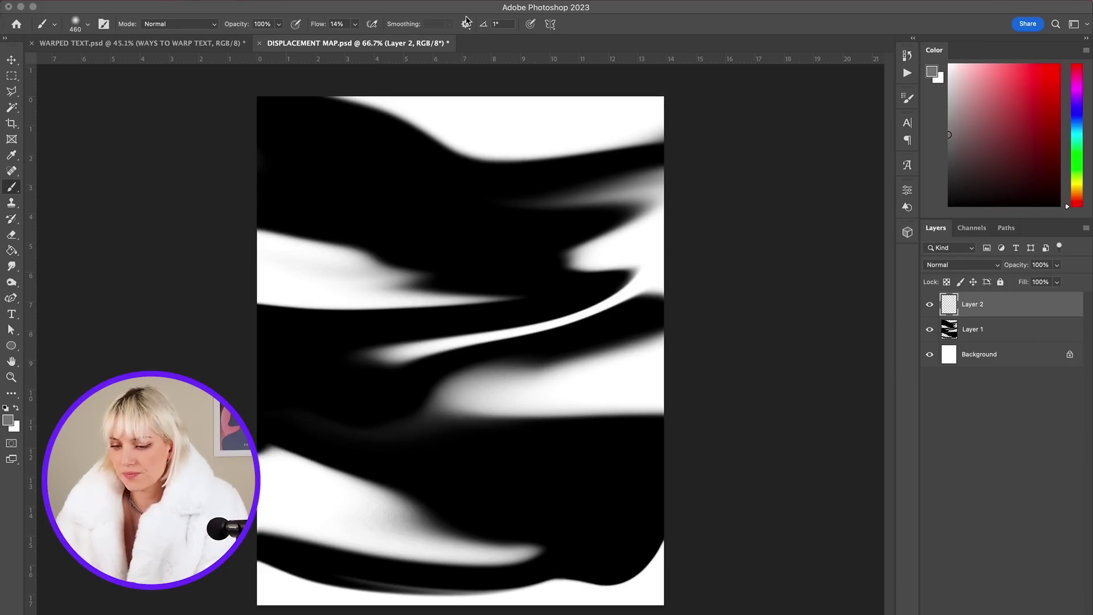
key(g)
click(434, 312)
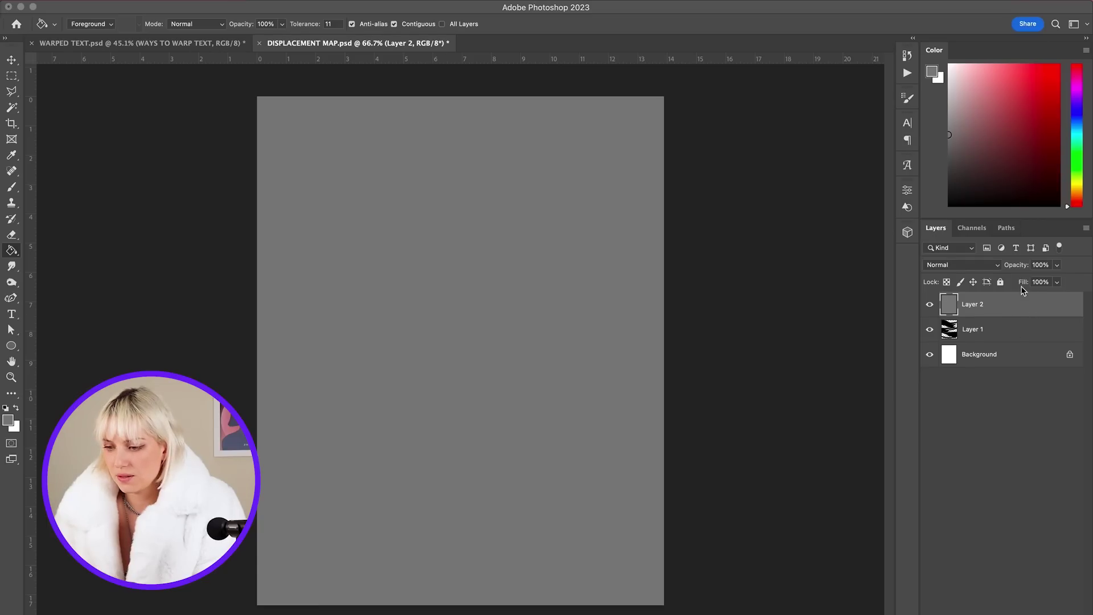
- Convert Layer 2 to a smart object and set its blend mode to Overlay
right_click(1004, 299)
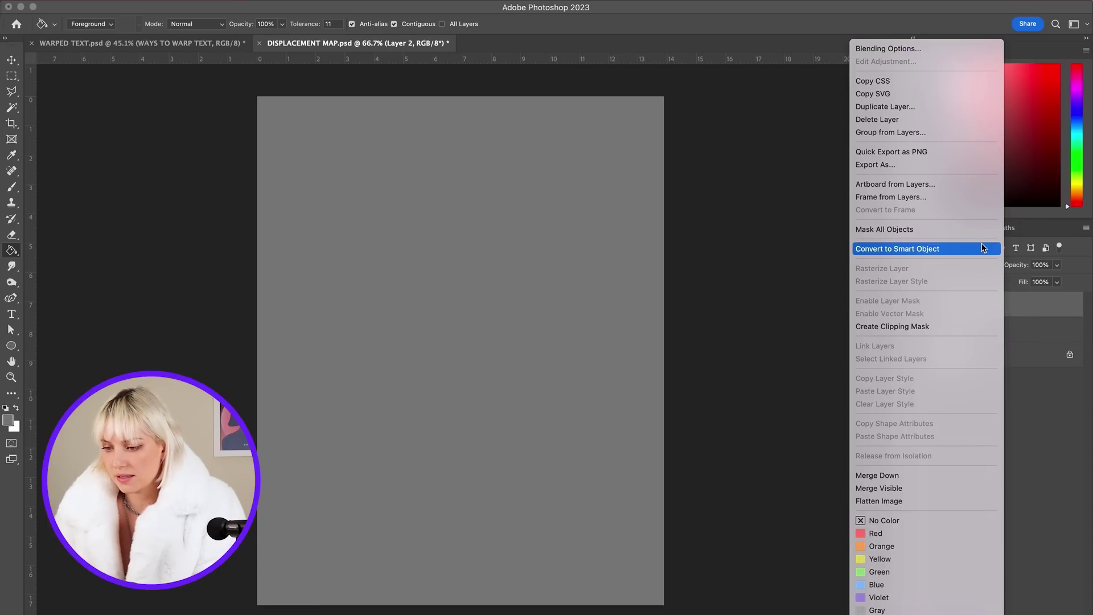
click(998, 248)
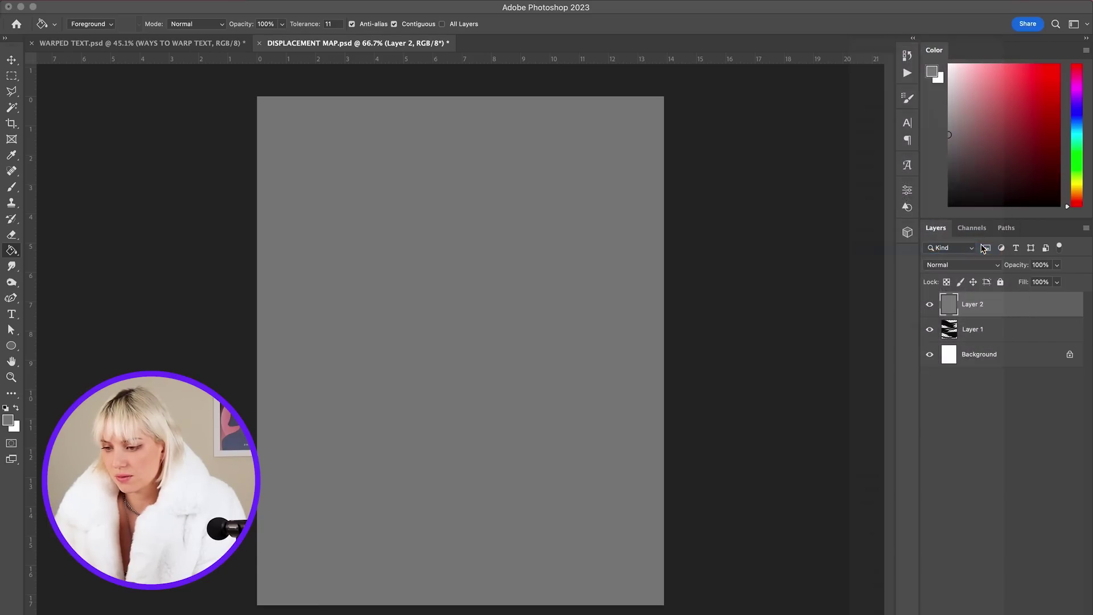
click(940, 267)
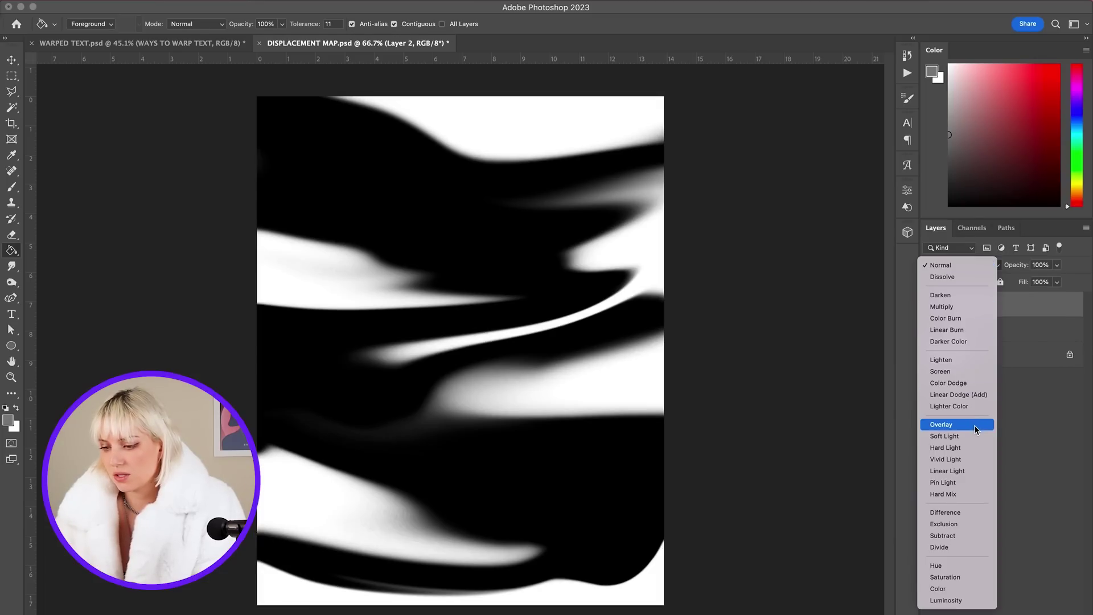
click(975, 427)
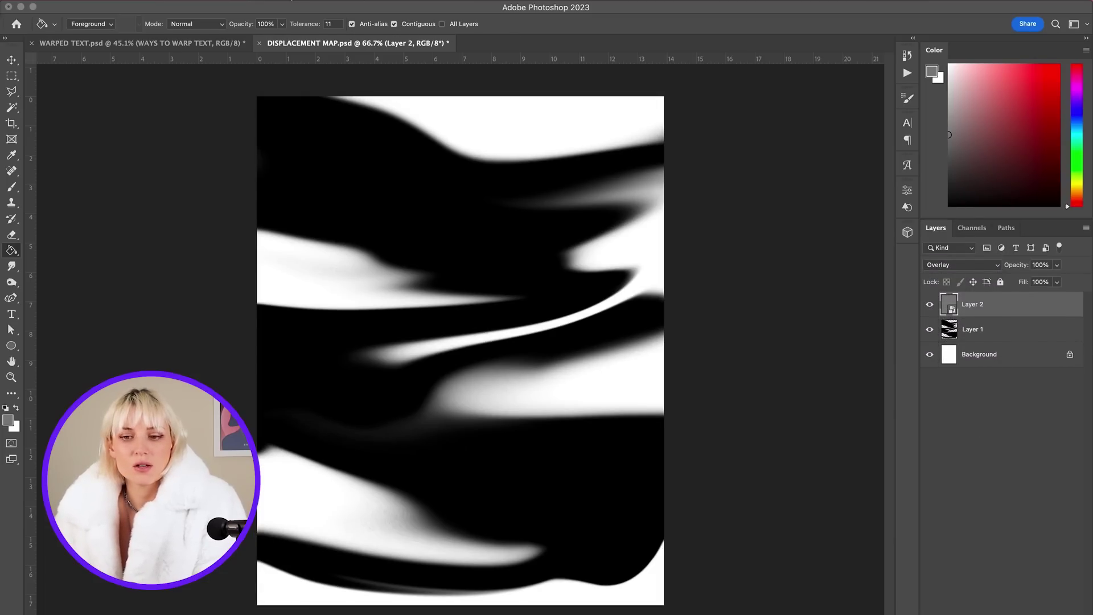
- Apply Add Noise at 20% to the grey layer and save the displacement map
click(278, 0)
mouse_move(436, 262)
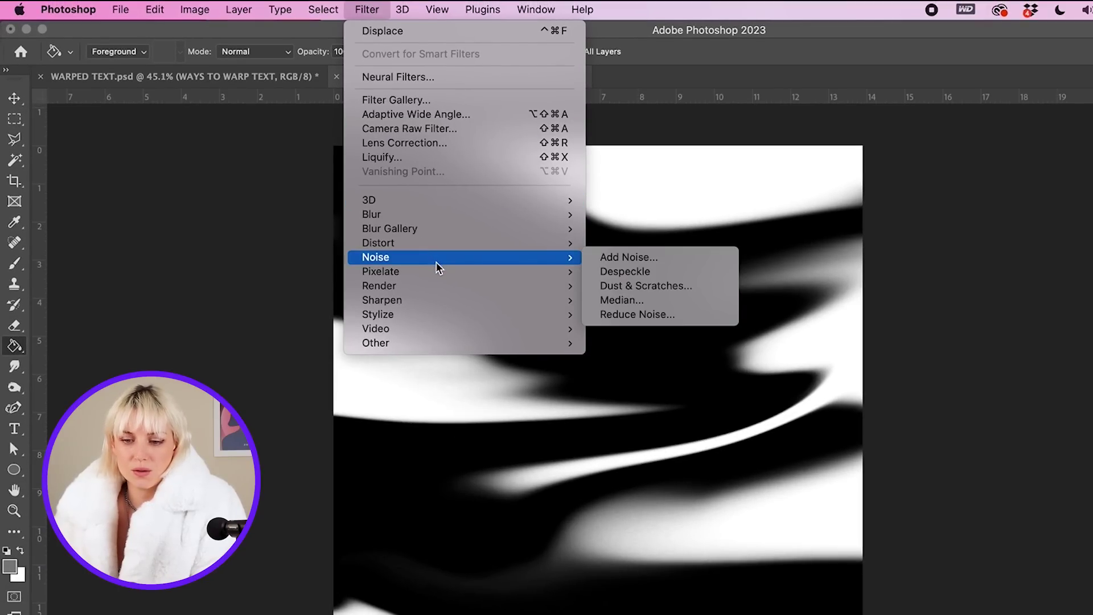
click(648, 259)
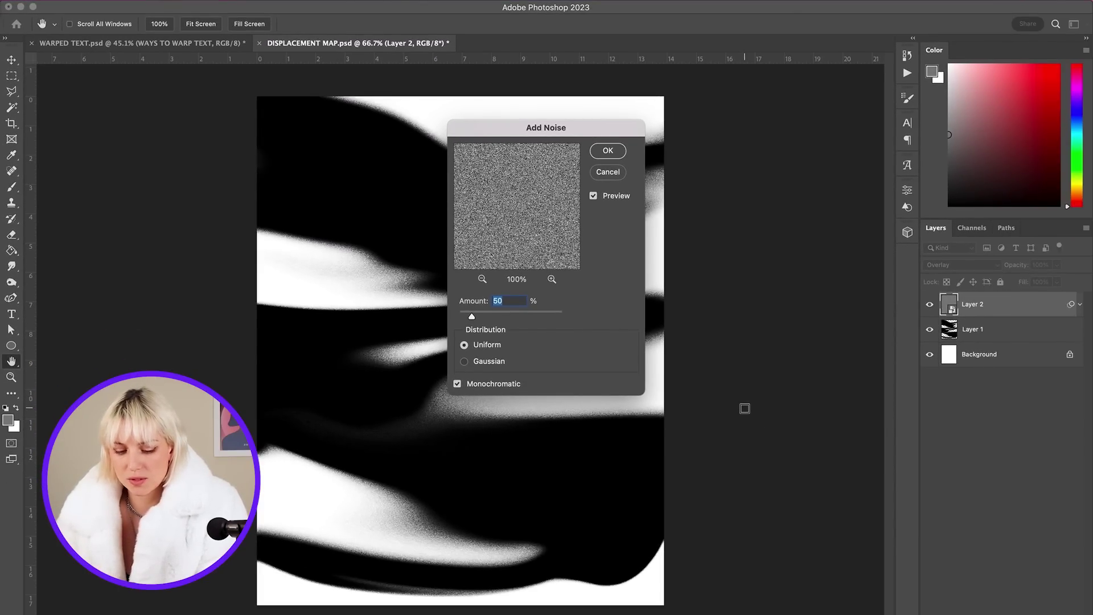
key(shift+Down)
key(shift+Down)
key(shift+Down)
key(shift+Down)
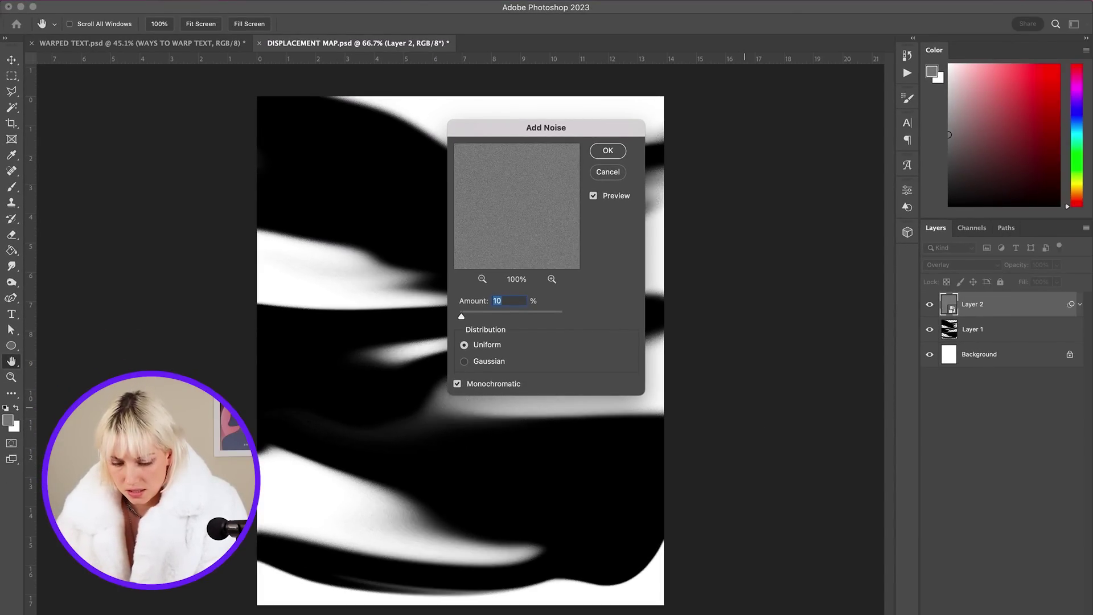
key(shift+Up)
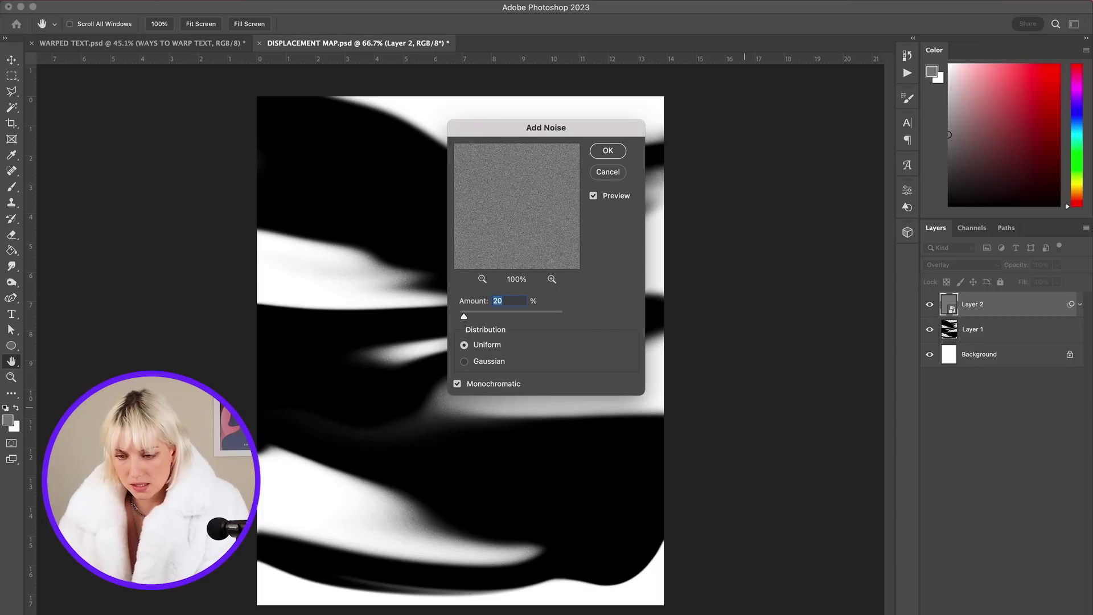
key(Return)
key(super+s)
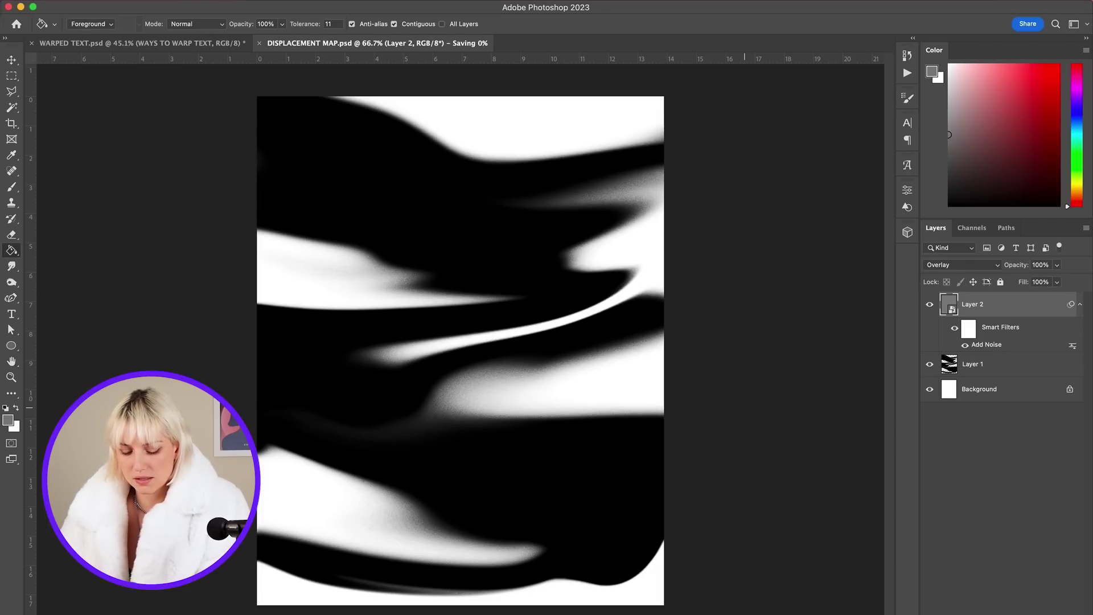
- Reapply Displace on WARPED TEXT with the grainy DISPLACEMENT MAP.psd, then return to the map document
click(118, 41)
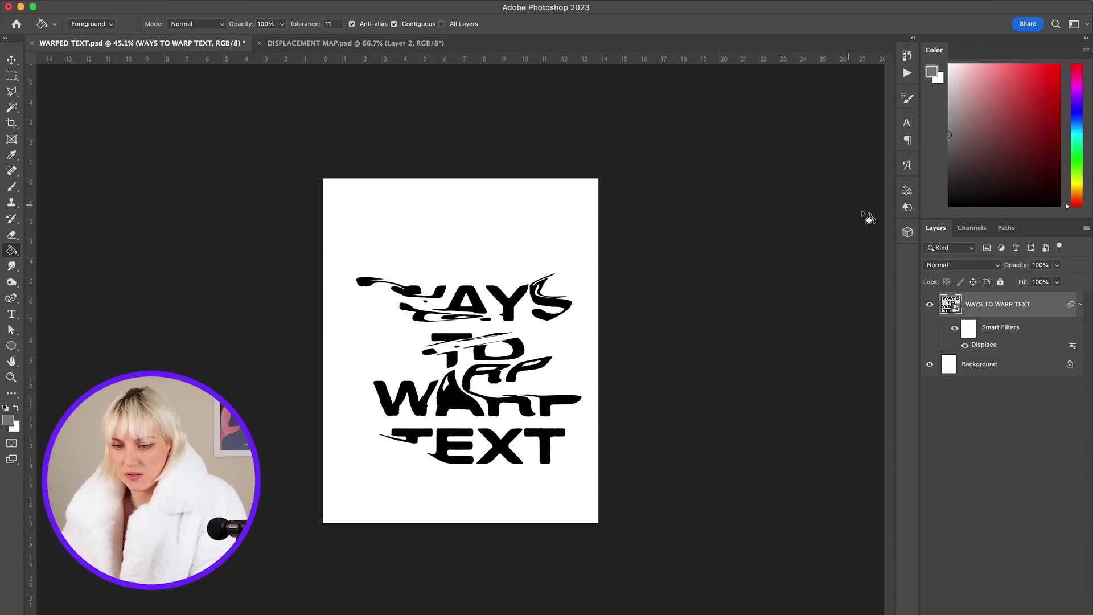
double_click(985, 346)
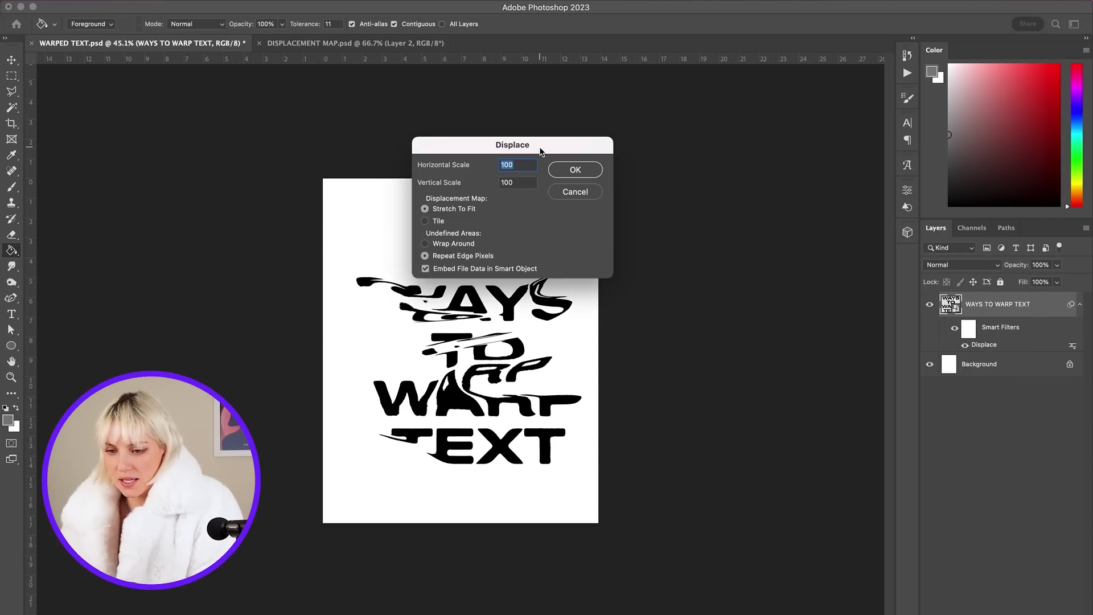
key(Return)
click(273, 92)
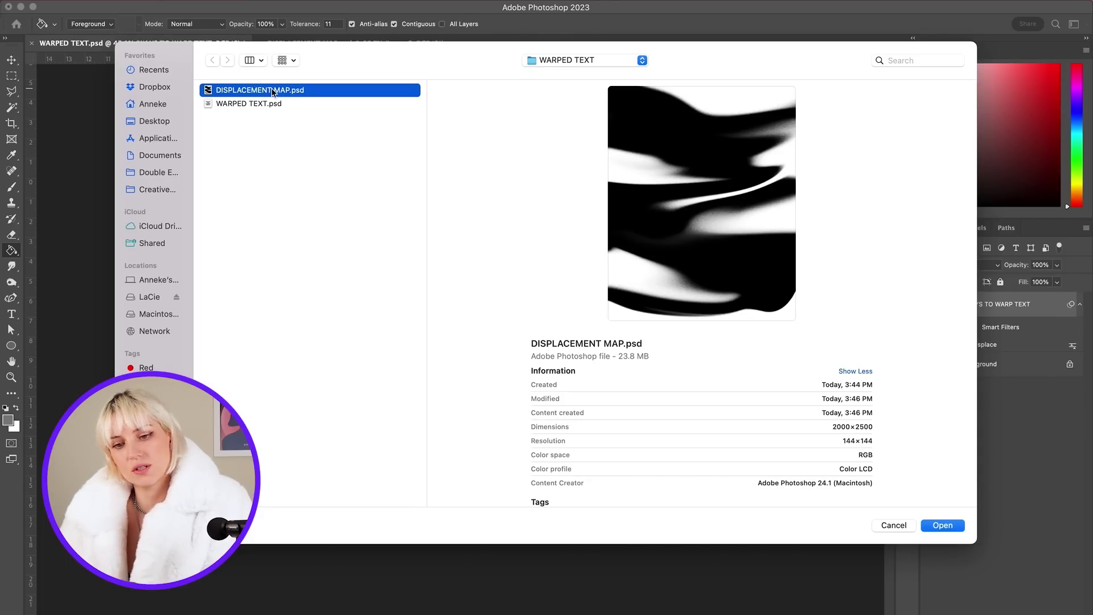
double_click(273, 92)
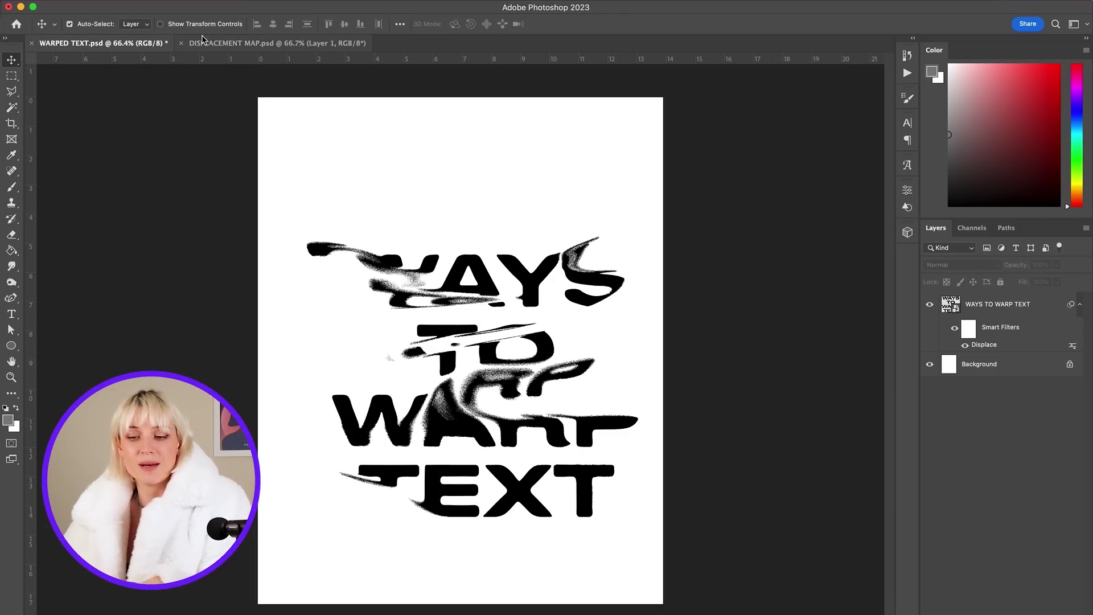
click(353, 47)
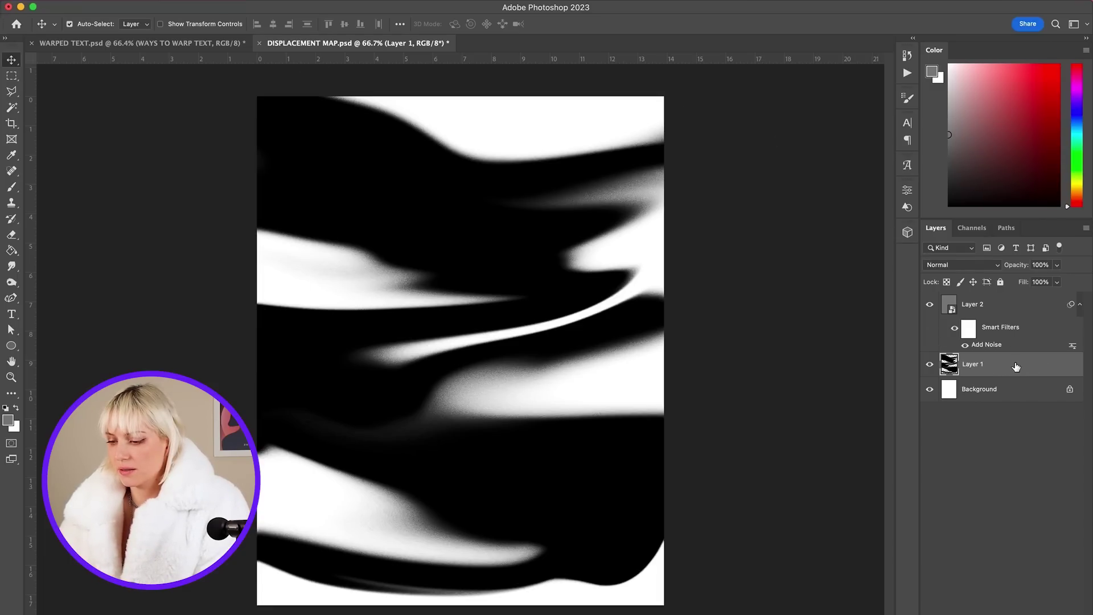
- Liquify the map's Layer 1 into tighter swirls with Forward Warp and save the map
click(278, 6)
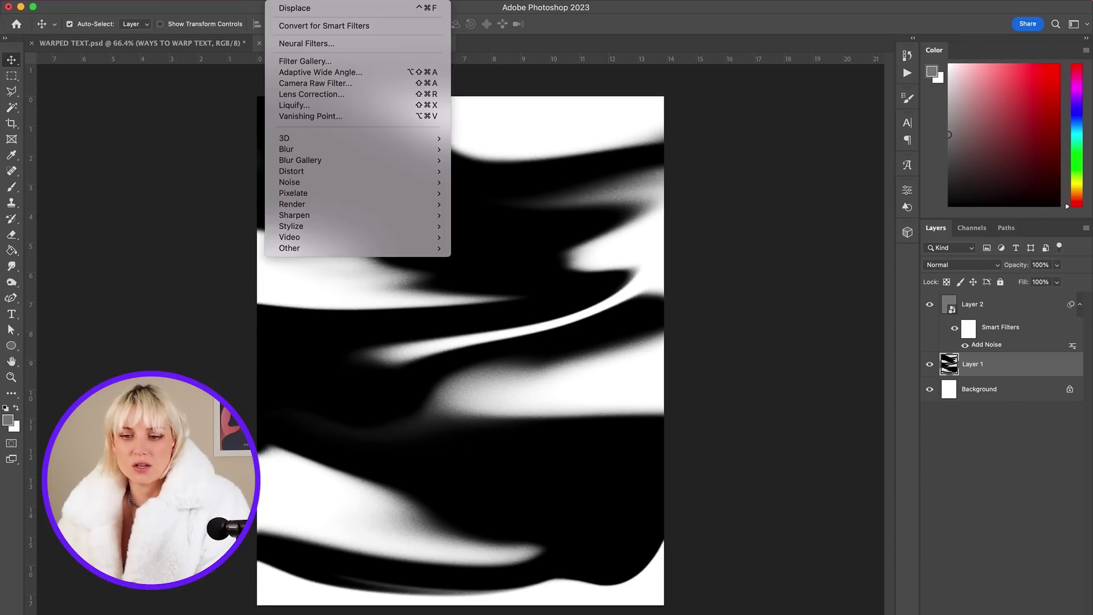
click(329, 104)
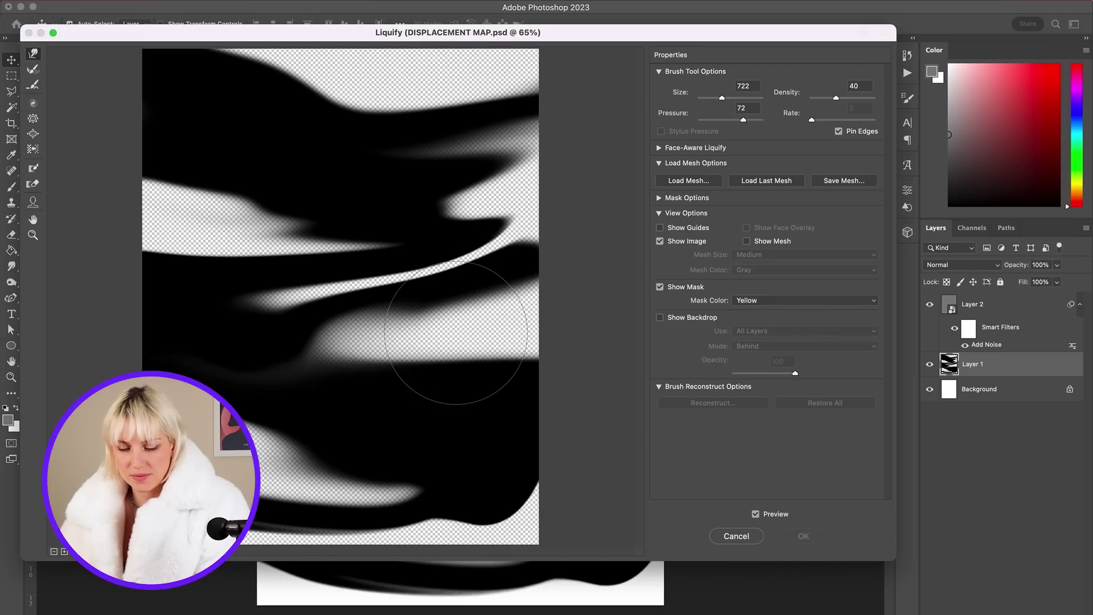
mouse_move(439, 317)
mouse_down()
mouse_move(198, 274)
mouse_move(433, 410)
mouse_move(200, 257)
mouse_move(227, 332)
mouse_move(393, 372)
mouse_move(319, 239)
mouse_move(399, 188)
mouse_move(296, 432)
mouse_move(273, 188)
mouse_move(393, 154)
mouse_move(443, 278)
mouse_move(490, 341)
mouse_move(341, 274)
mouse_move(268, 330)
mouse_move(320, 324)
mouse_move(251, 410)
mouse_move(194, 194)
mouse_move(171, 216)
mouse_up()
key(Return)
key(super+s)
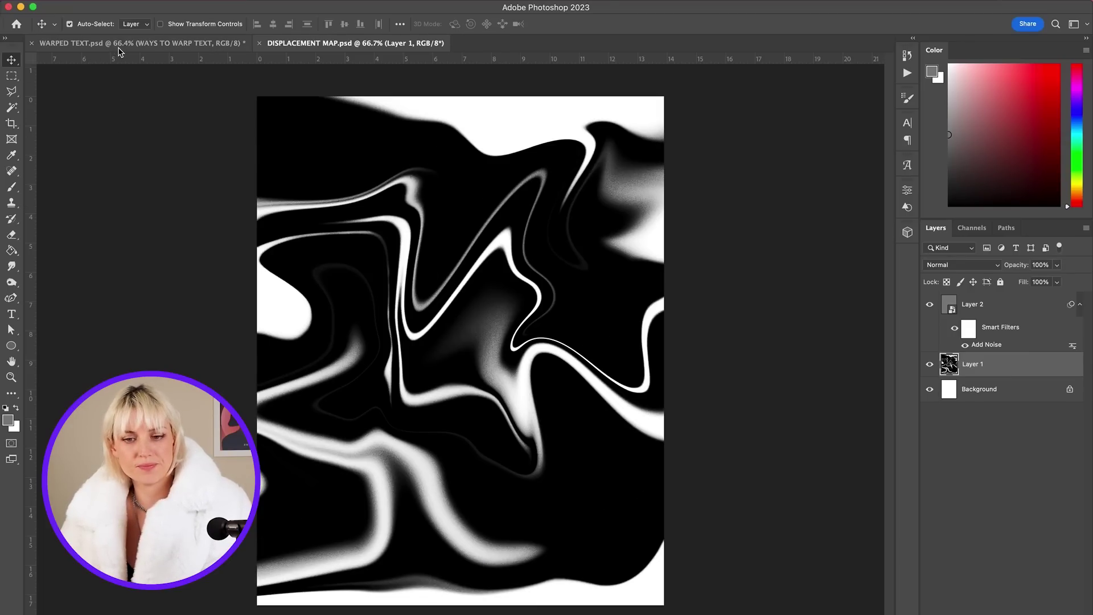
click(120, 45)
- Reapply Displace on WARPED TEXT using the re-swirled DISPLACEMENT MAP.psd
double_click(993, 346)
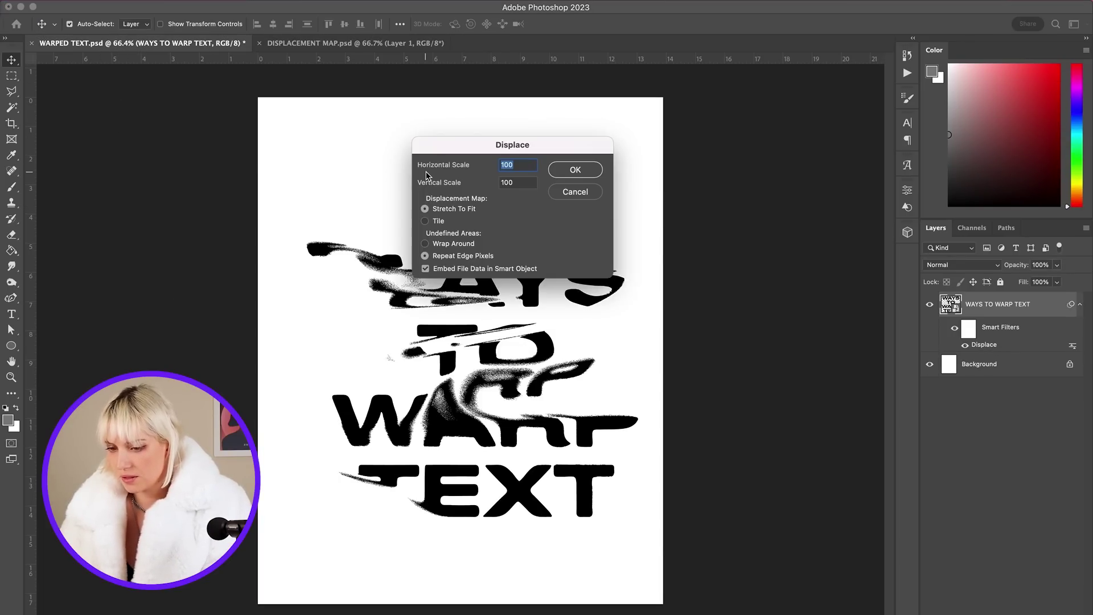
key(Return)
double_click(260, 90)
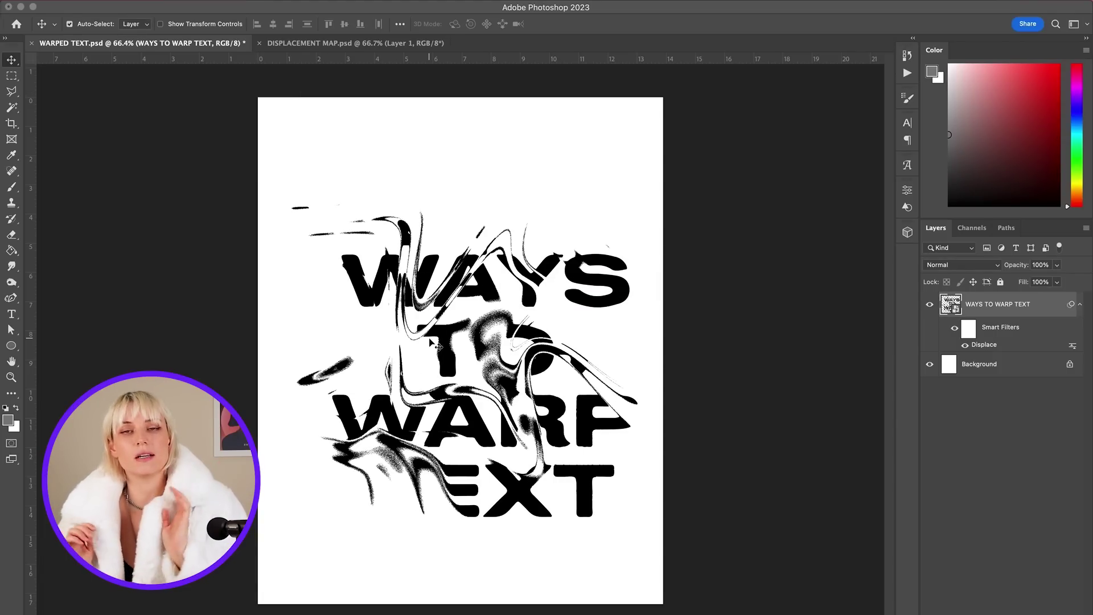
- Set Displace horizontal scale to 0 and reload DISPLACEMENT MAP.psd for vertical-only warping
double_click(1042, 346)
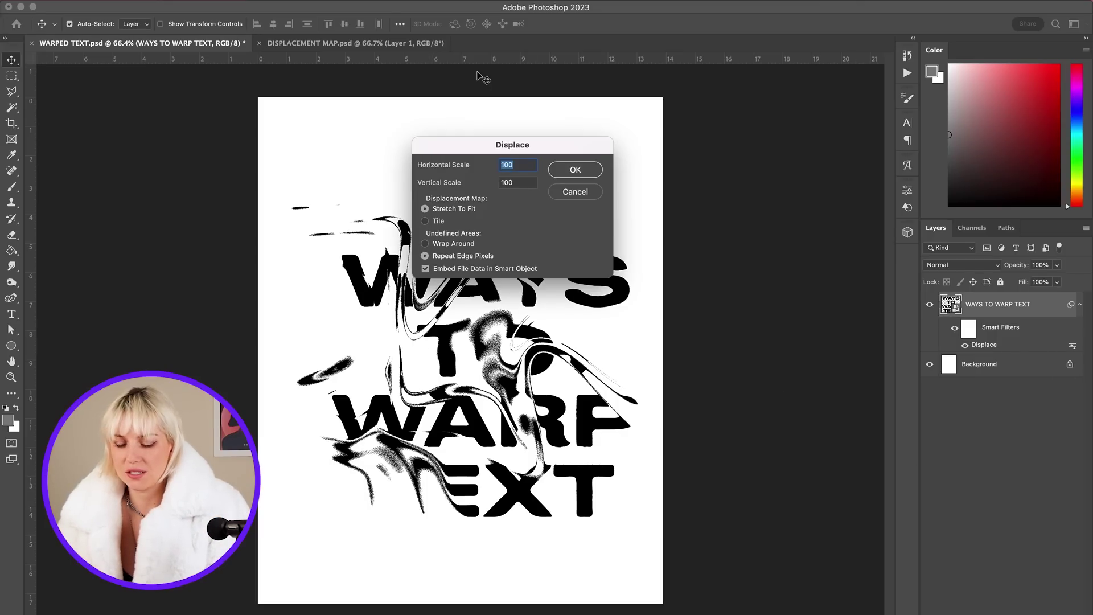
text(0)
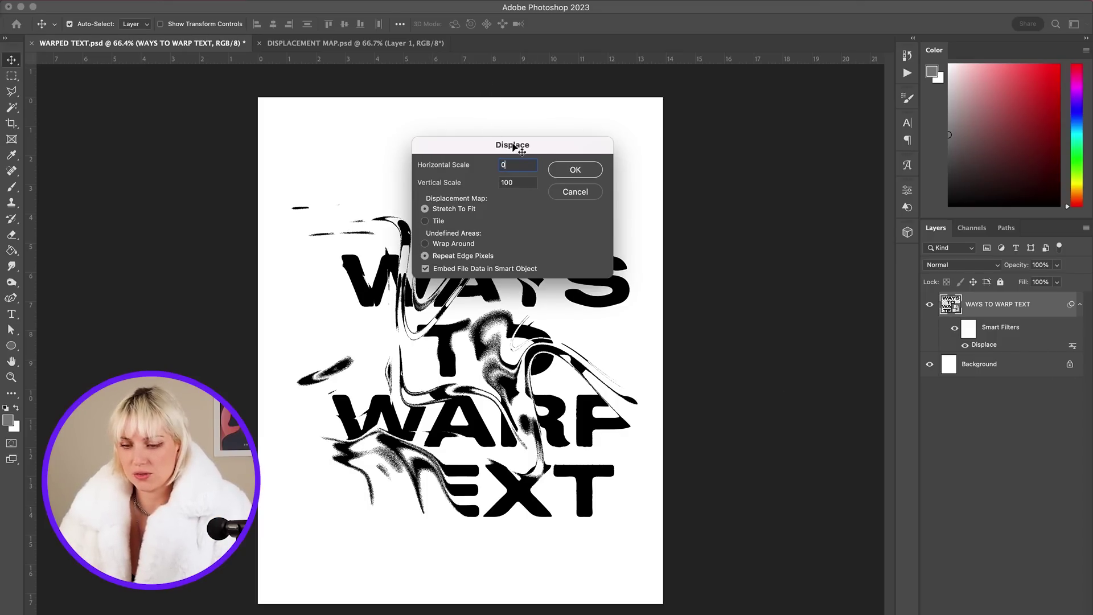
click(588, 171)
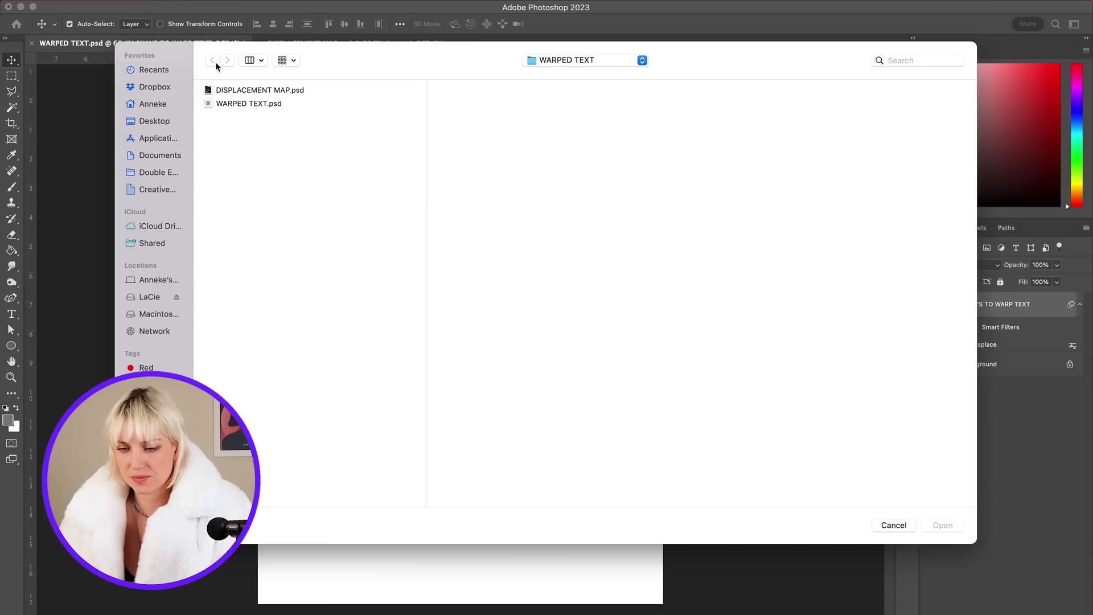
double_click(236, 90)
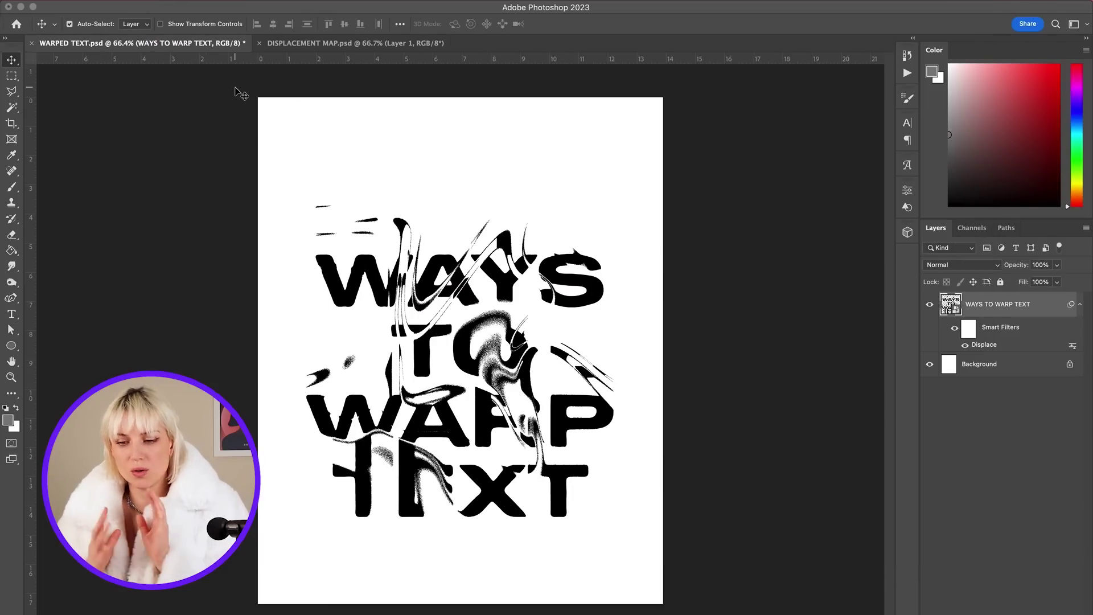